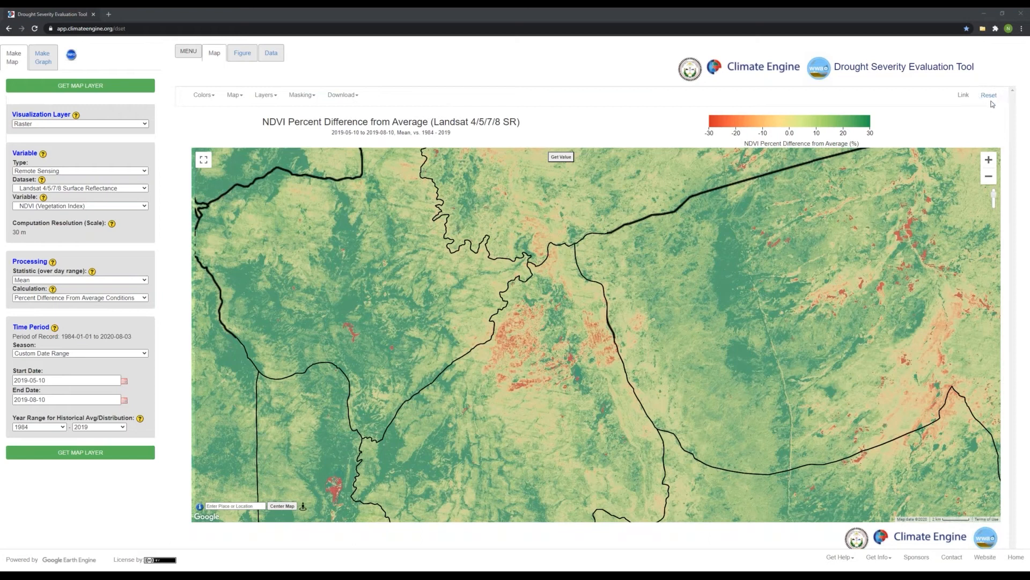
# Reset the tool to its default map and variable settings.
pyautogui.click(990, 95)
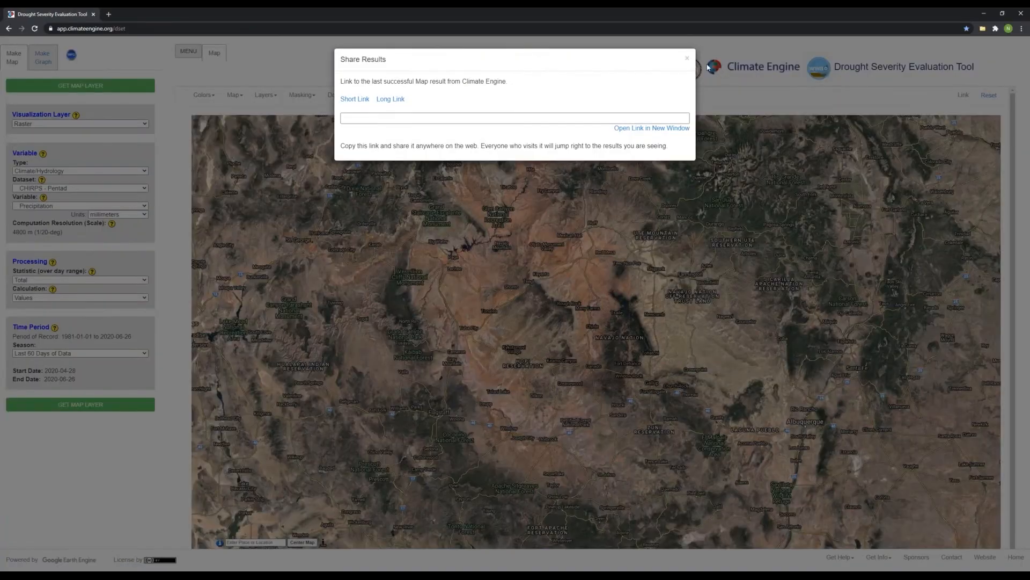
pyautogui.click(708, 67)
pyautogui.moveTo(605, 333); pyautogui.dragTo(605, 326)
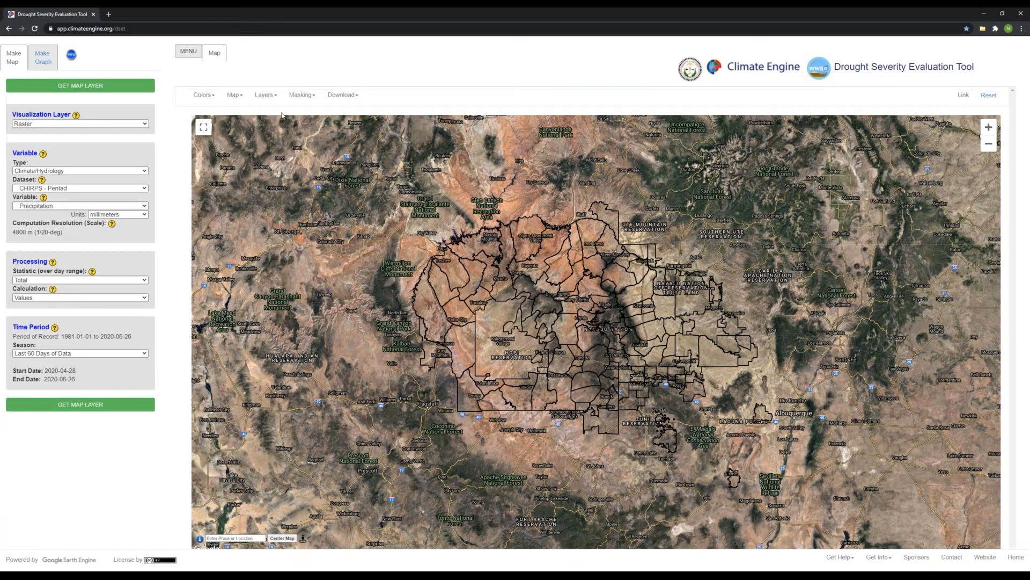
# Show the Navajo Nation Boundary layer on the map instead of the Navajo Nation Chapters outlines.
pyautogui.click(268, 97)
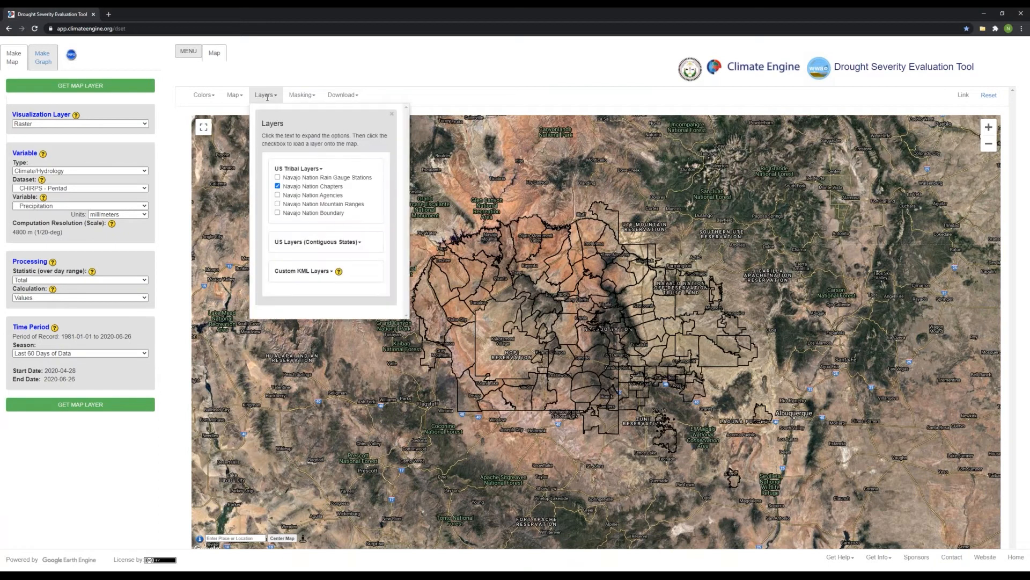
pyautogui.click(277, 186)
pyautogui.click(278, 214)
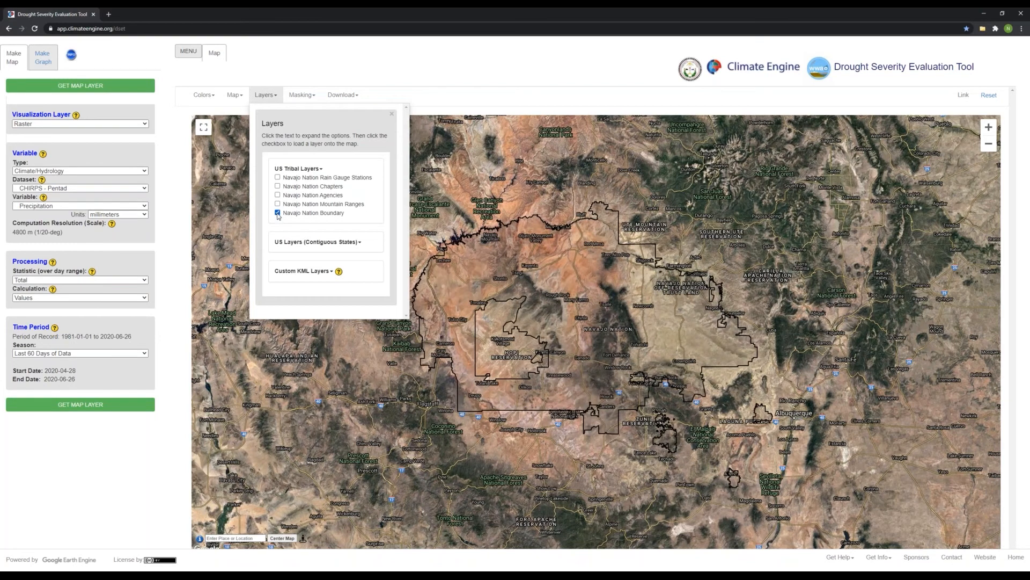
pyautogui.click(392, 114)
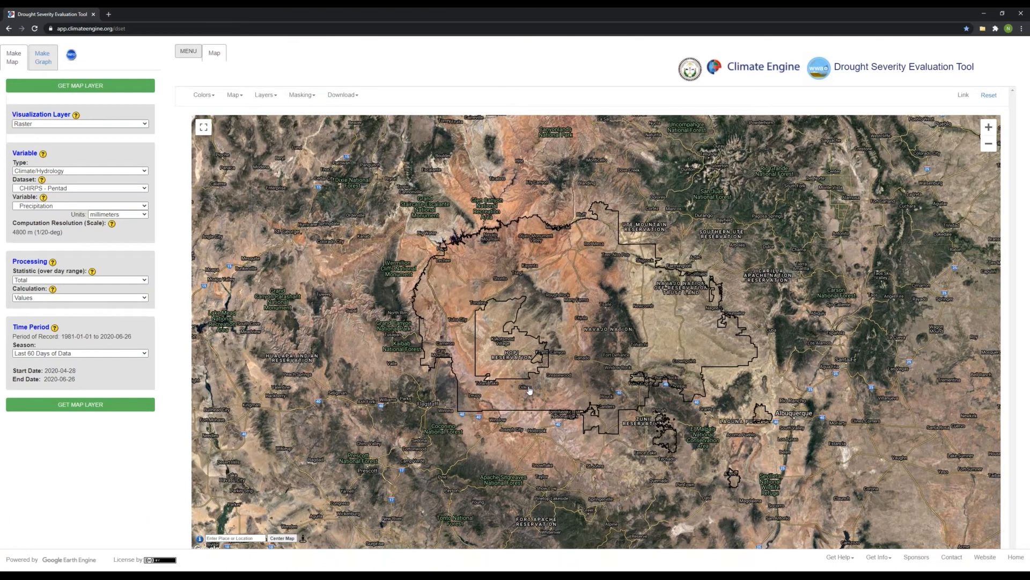
# Set the map variable to NDSI (Snow Index) from the Remote Sensing dataset Sentinel 2 Top Of Atmosphere.
pyautogui.click(107, 171)
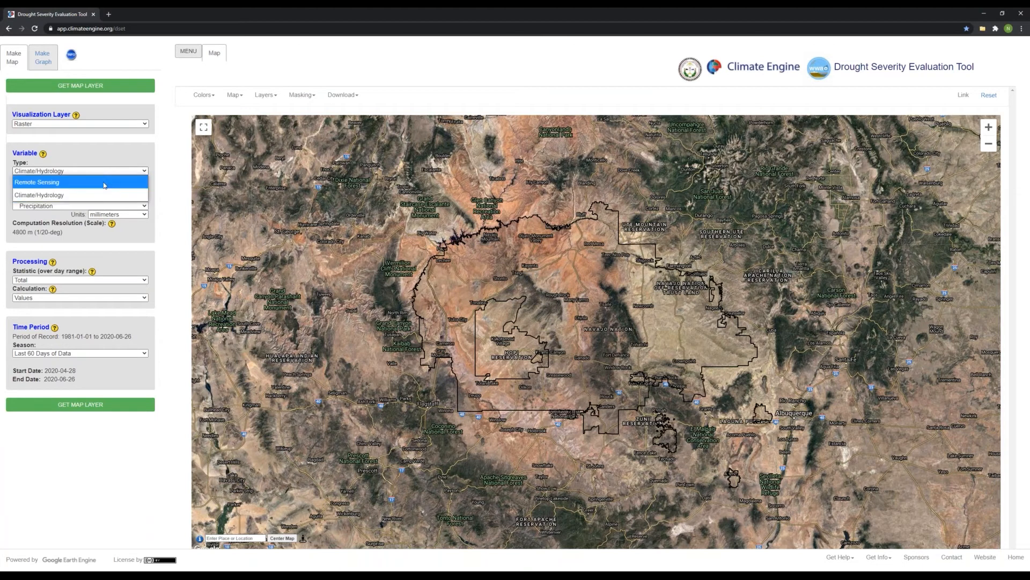
pyautogui.click(105, 183)
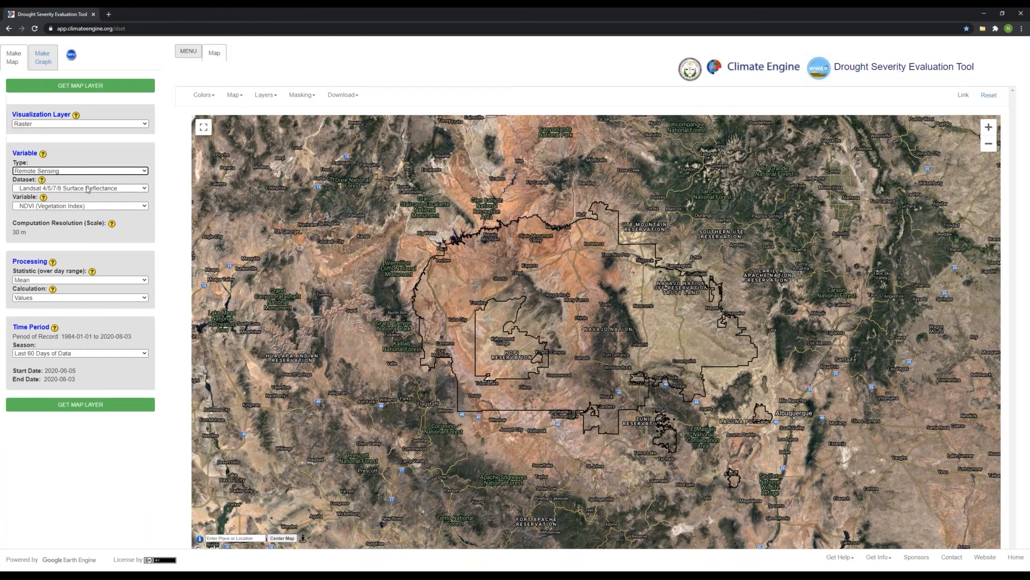
pyautogui.click(103, 186)
pyautogui.scroll(-2, 83, 419)
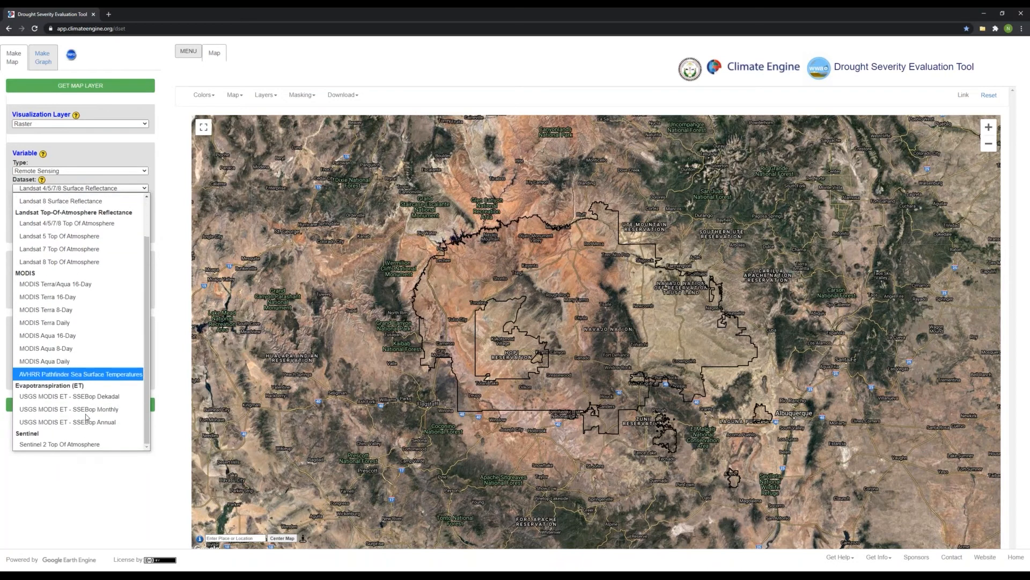
pyautogui.click(114, 445)
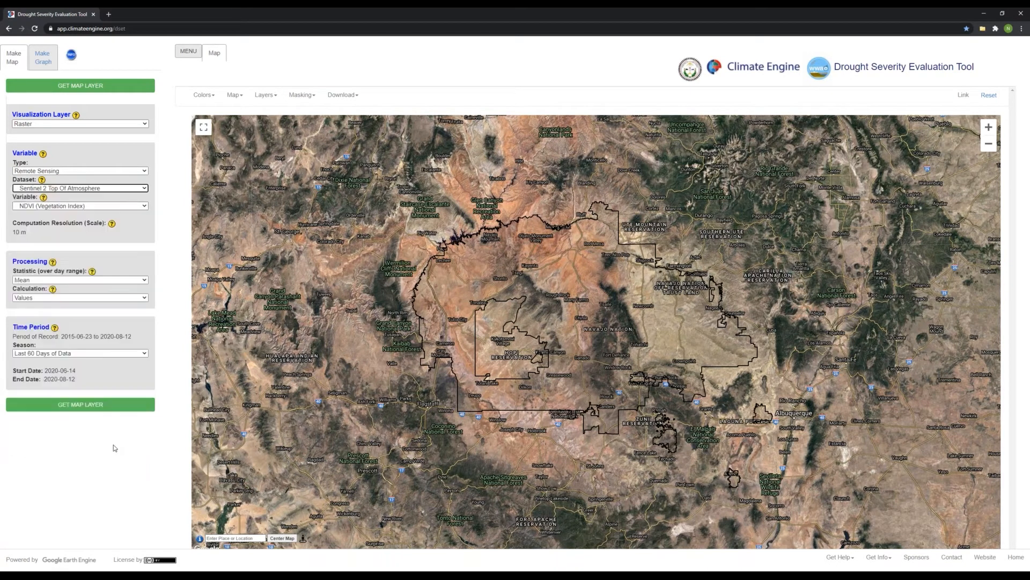
pyautogui.click(92, 207)
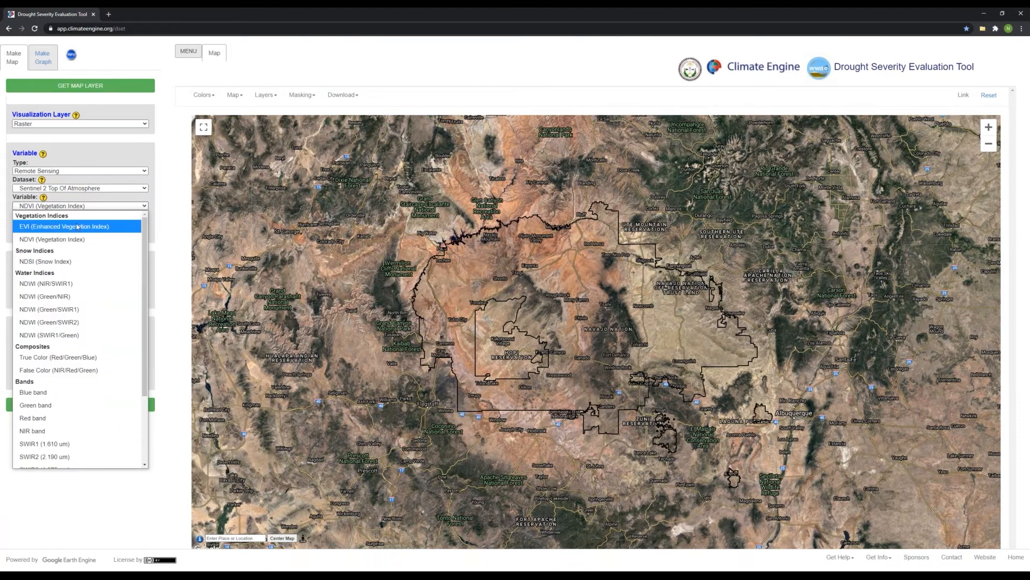
pyautogui.click(70, 261)
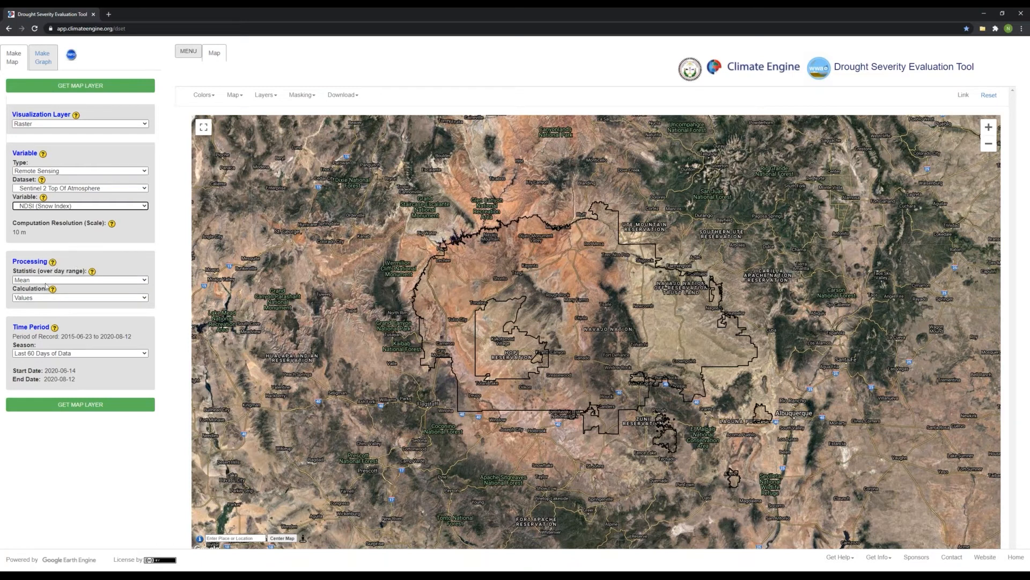
# Read the help explanation of the statistic applied over the day range, and close it.
pyautogui.click(93, 275)
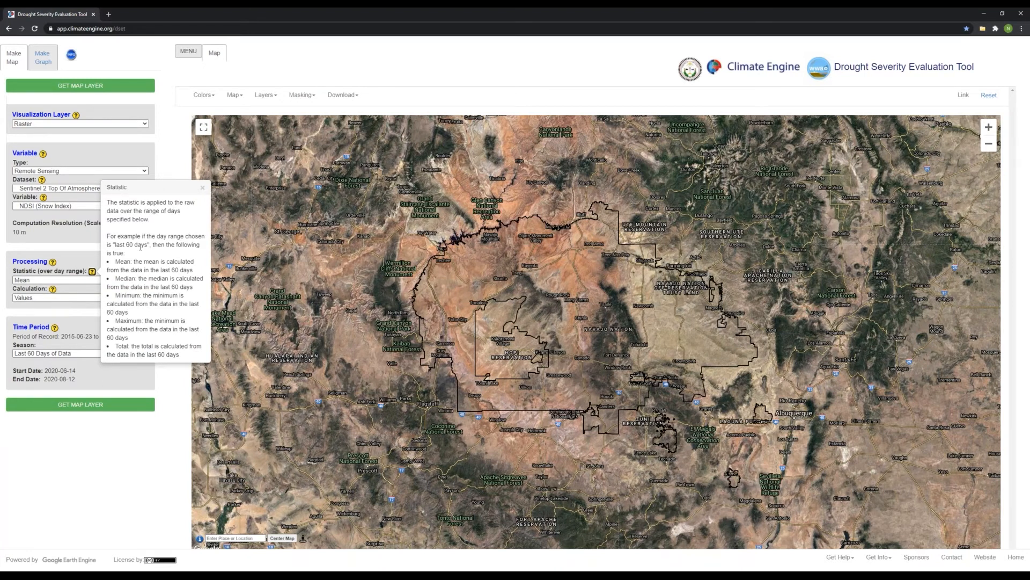
pyautogui.click(202, 189)
pyautogui.click(202, 189)
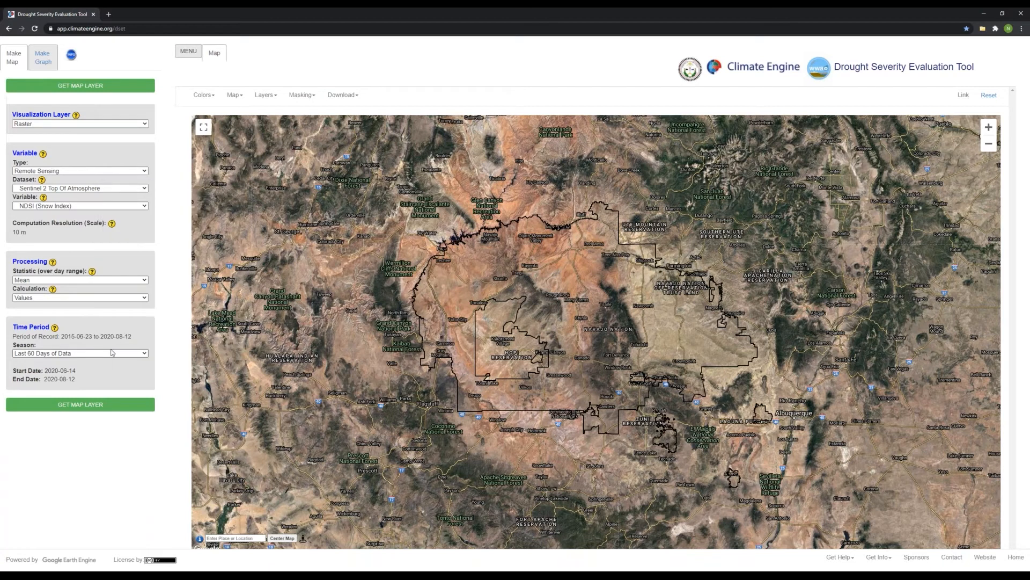
# Switch the season to Custom Date Range and set the start date to 2004-01-01.
pyautogui.click(73, 354)
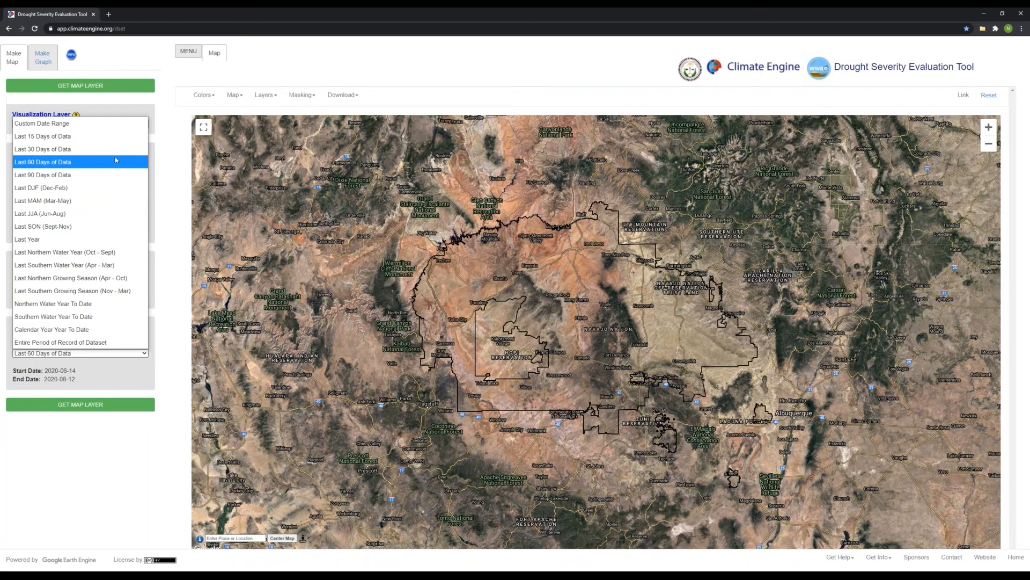
pyautogui.click(81, 123)
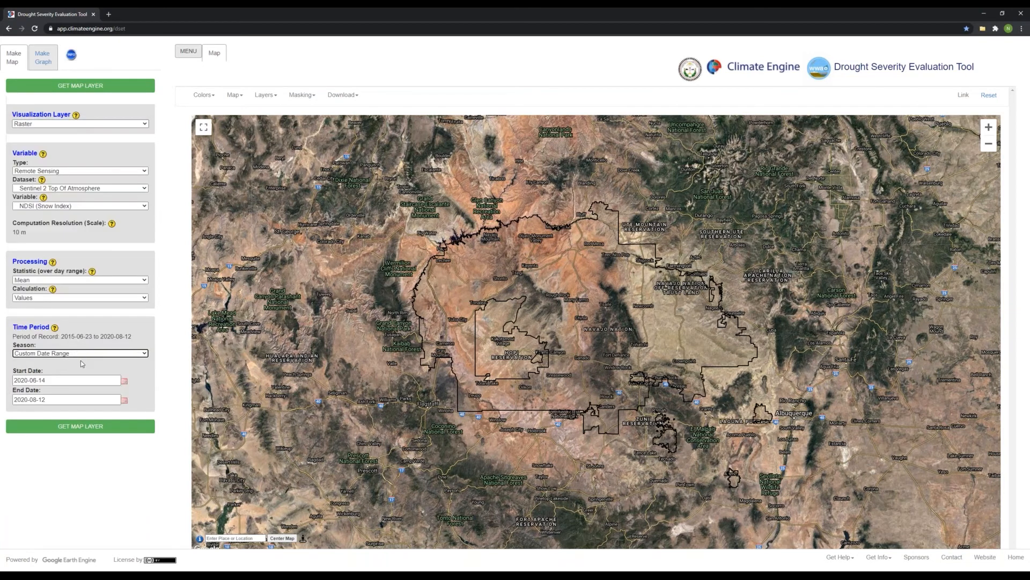
pyautogui.click(24, 380)
pyautogui.press('BackSpace')
pyautogui.press('BackSpace')
pyautogui.write('04')
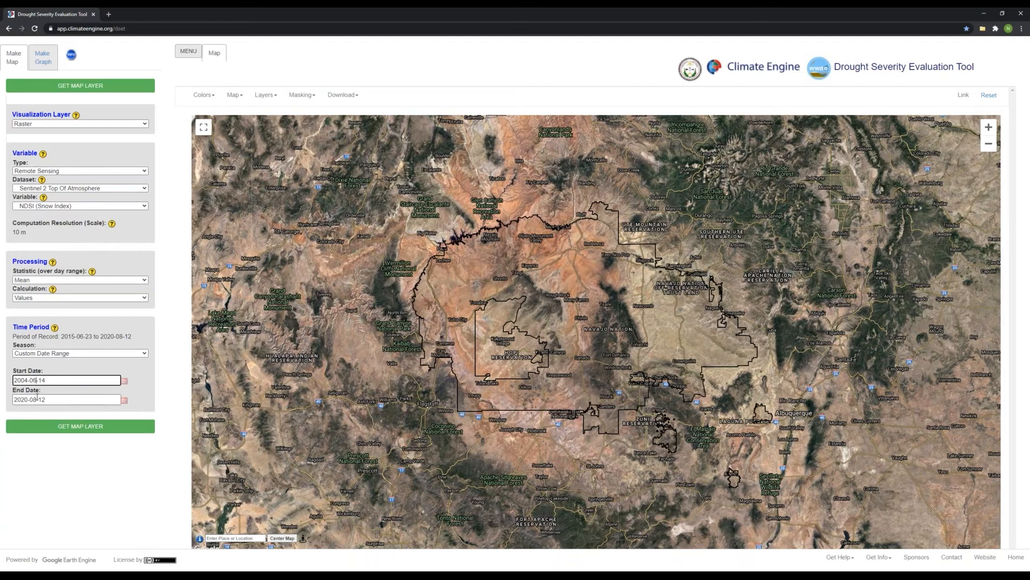
pyautogui.press('BackSpace')
pyautogui.write('1')
pyautogui.click(60, 381)
pyautogui.press('BackSpace')
pyautogui.press('BackSpace')
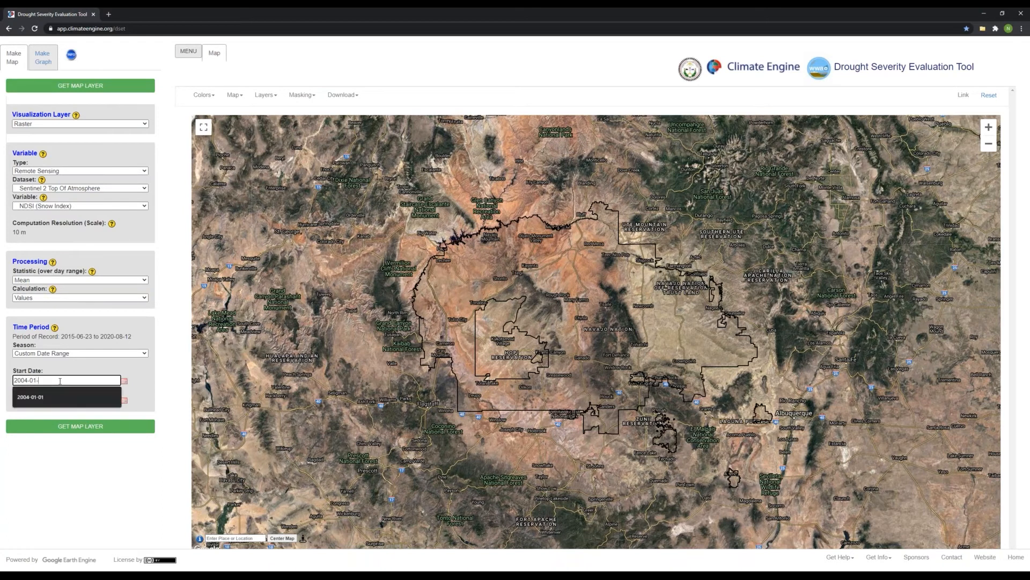
pyautogui.write('01')
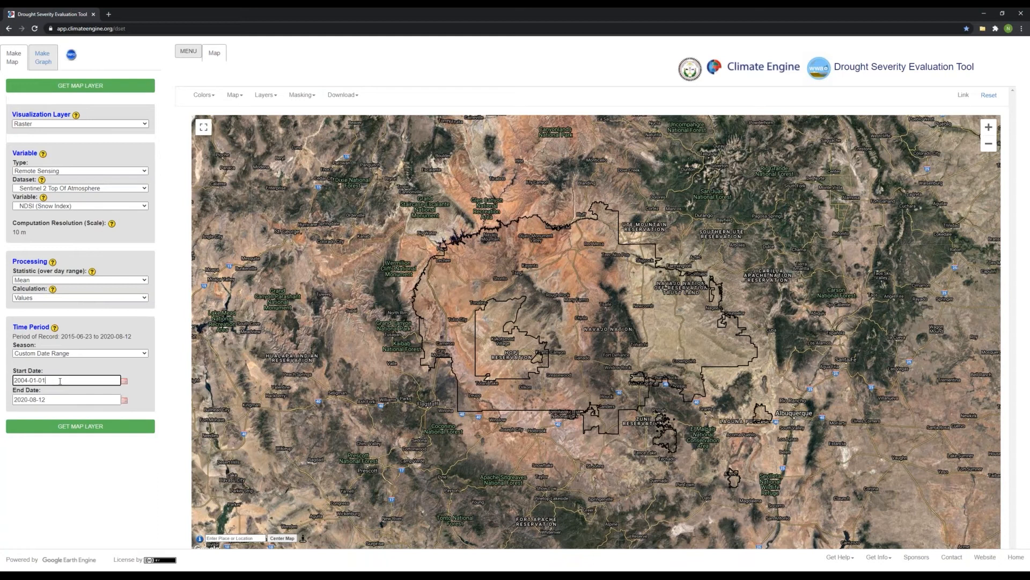
# Set the end date to 2020-01-01 and generate the NDSI map layer.
pyautogui.click(30, 399)
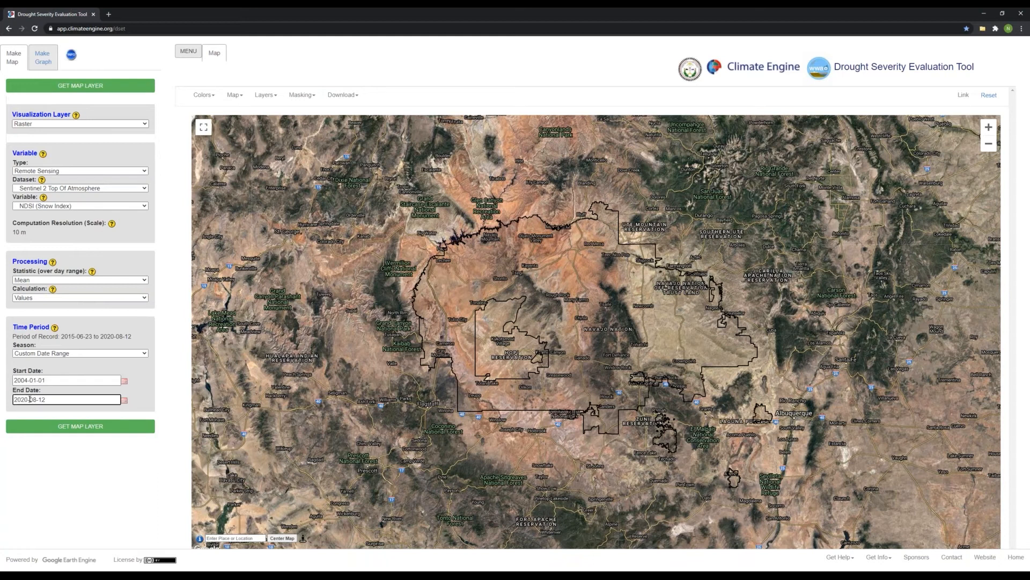
pyautogui.press('Delete')
pyautogui.write('01')
pyautogui.press('BackSpace')
pyautogui.press('BackSpace')
pyautogui.write('1')
pyautogui.click(49, 402)
pyautogui.press('BackSpace')
pyautogui.press('BackSpace')
pyautogui.write('01')
pyautogui.click(144, 395)
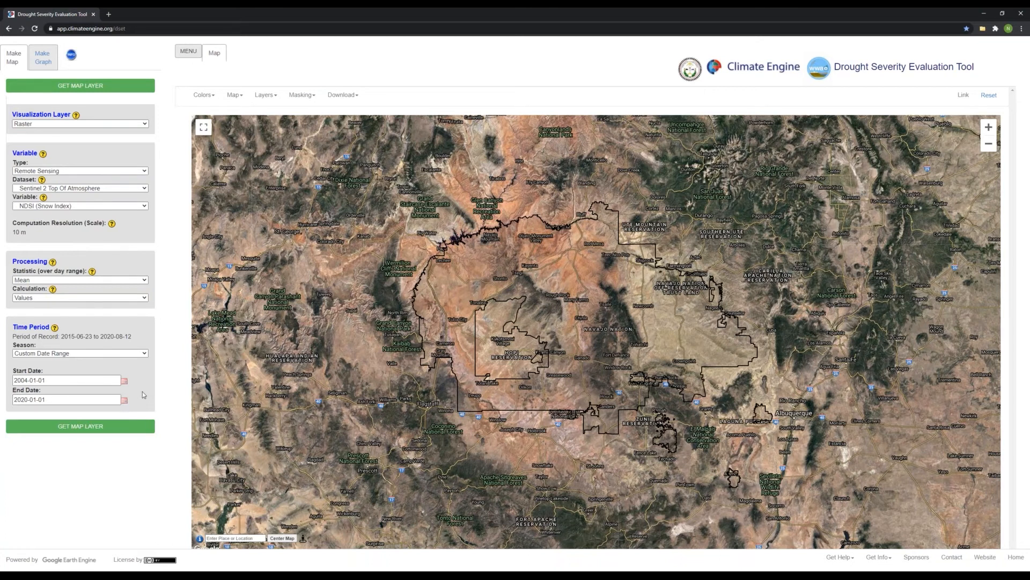
pyautogui.click(136, 425)
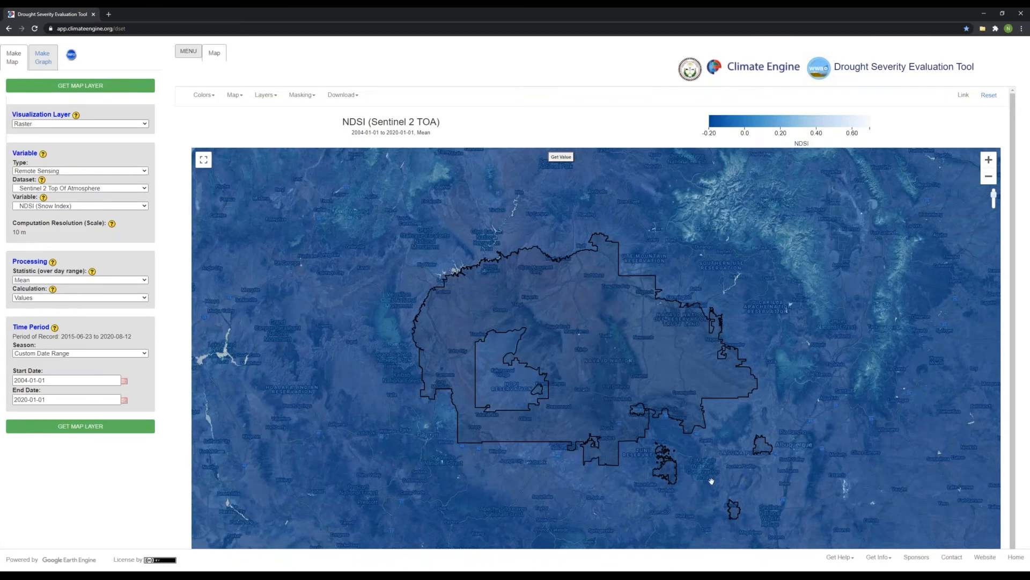
# Raise the NDSI map layer's opacity to its maximum so the base map is fully covered.
pyautogui.moveTo(617, 419); pyautogui.dragTo(615, 410)
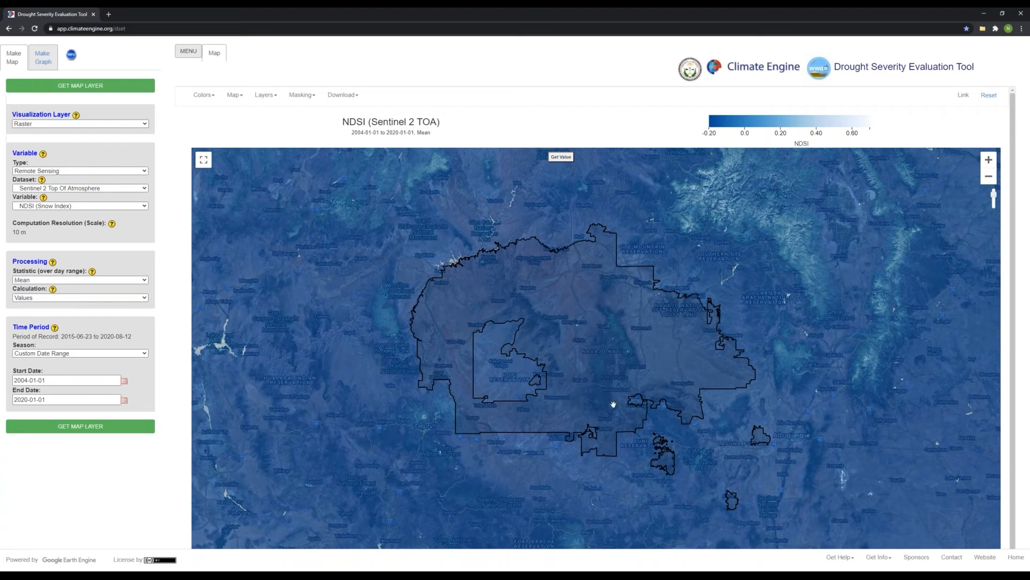
pyautogui.moveTo(614, 404); pyautogui.dragTo(611, 405)
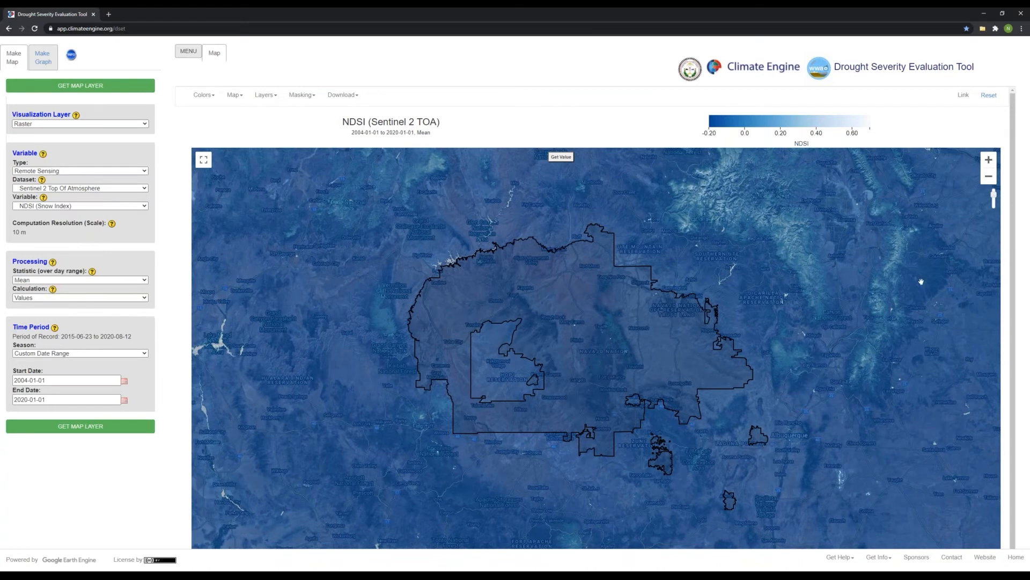
pyautogui.moveTo(994, 200)
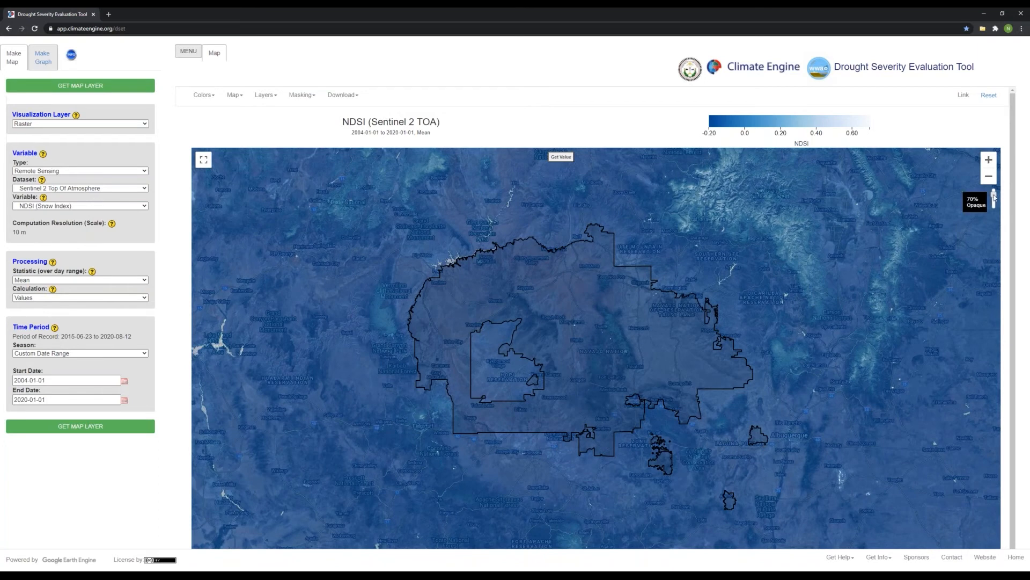
pyautogui.moveTo(994, 198)
pyautogui.mouseDown()
pyautogui.moveTo(993, 263)
pyautogui.moveTo(993, 190)
pyautogui.mouseUp()
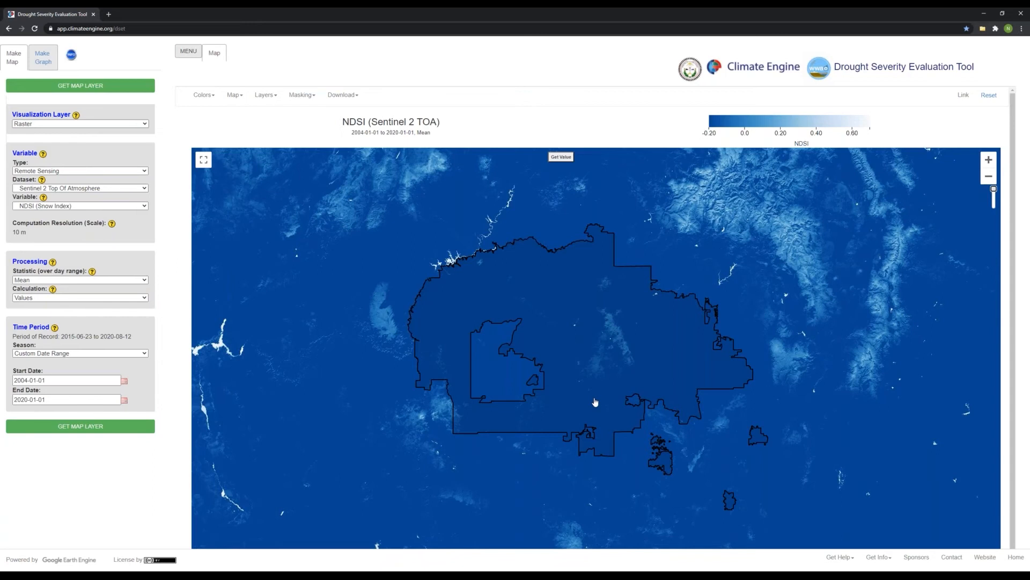
pyautogui.moveTo(595, 402); pyautogui.dragTo(589, 393)
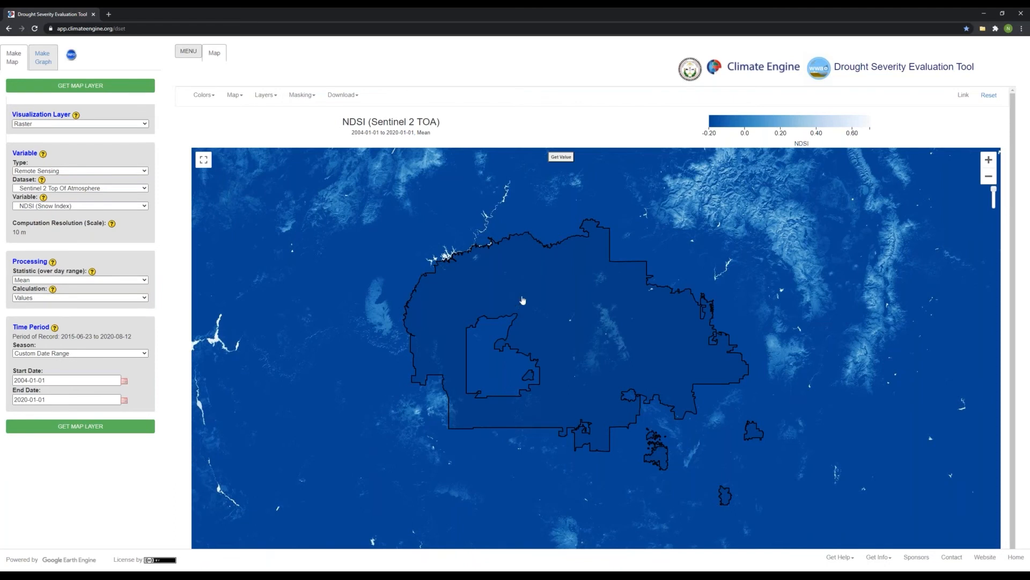
# Add the Navajo Nation Mountain Ranges layer to the map alongside the boundary.
pyautogui.click(267, 97)
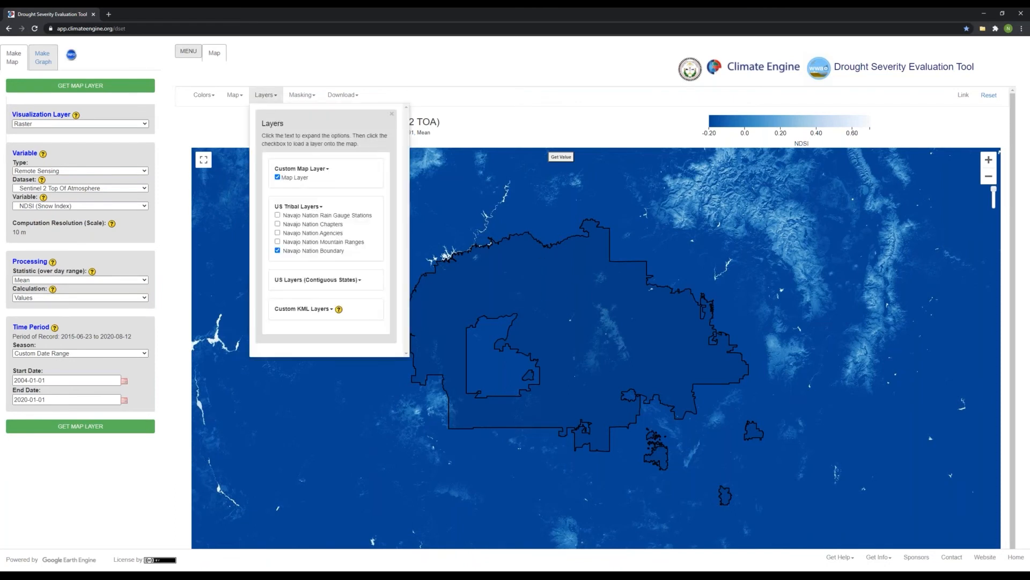
pyautogui.click(278, 242)
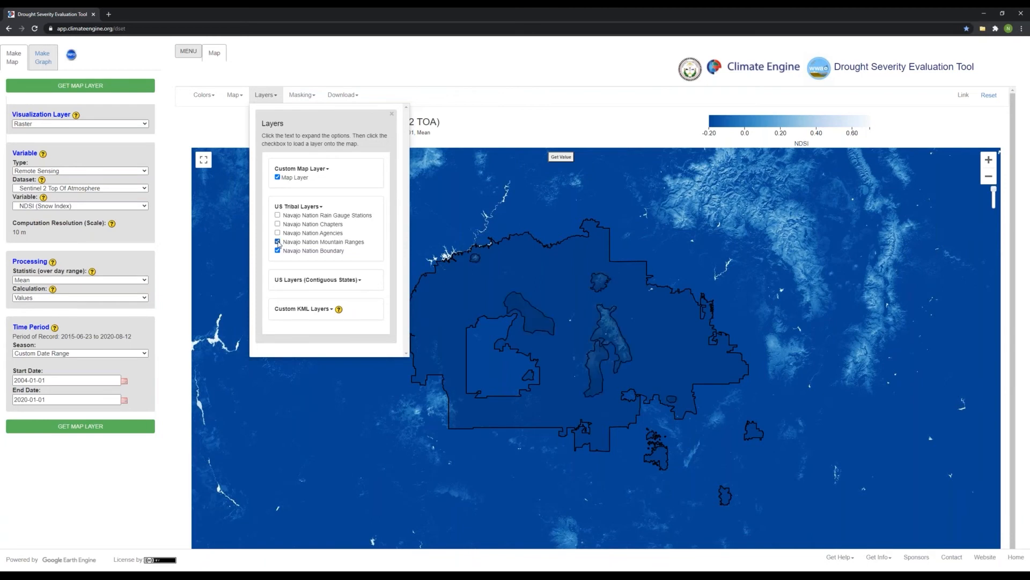
pyautogui.click(393, 113)
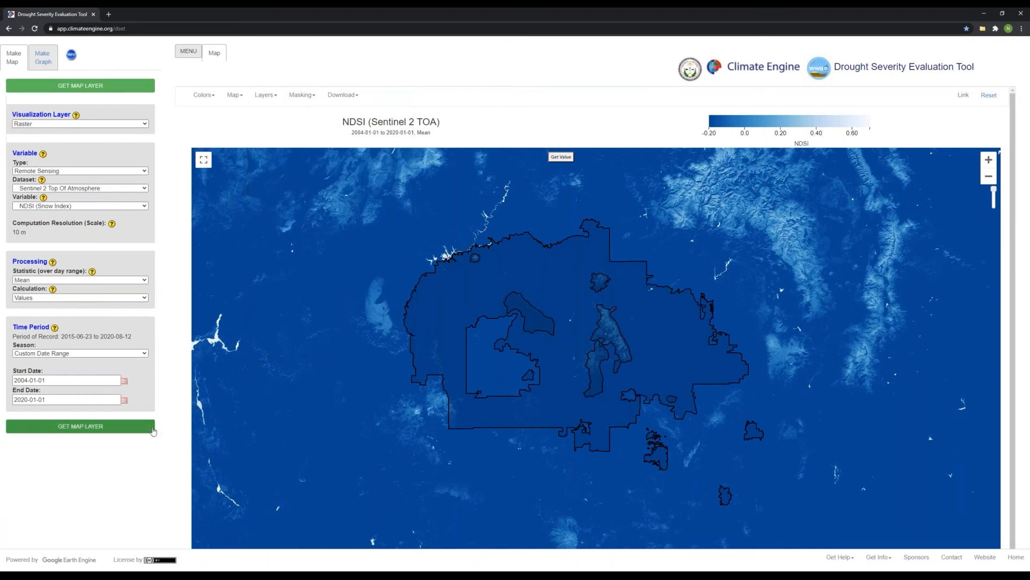
# Change the season to Last DJF (Dec-Feb) and regenerate the NDSI map layer.
pyautogui.click(77, 353)
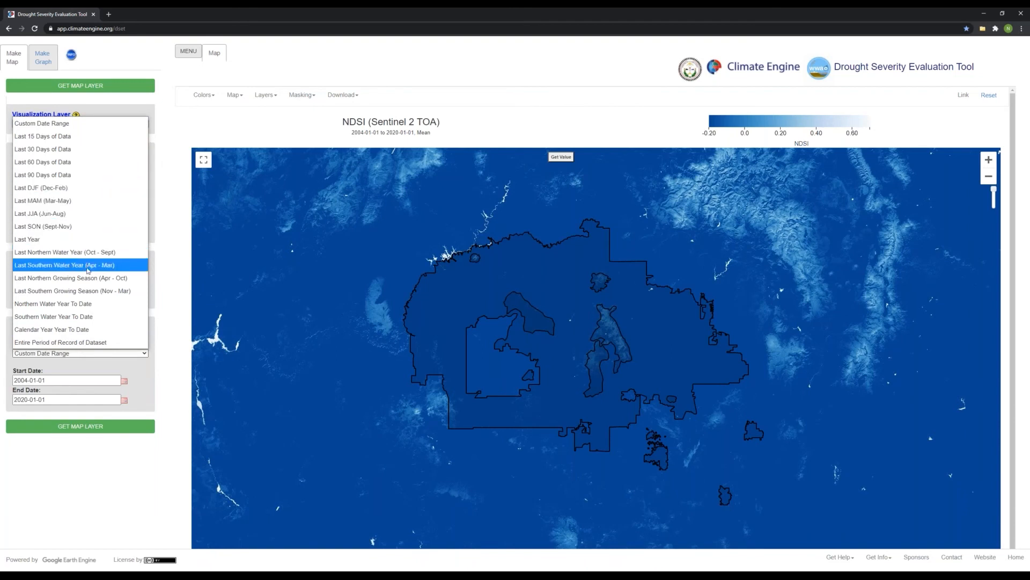
pyautogui.click(101, 190)
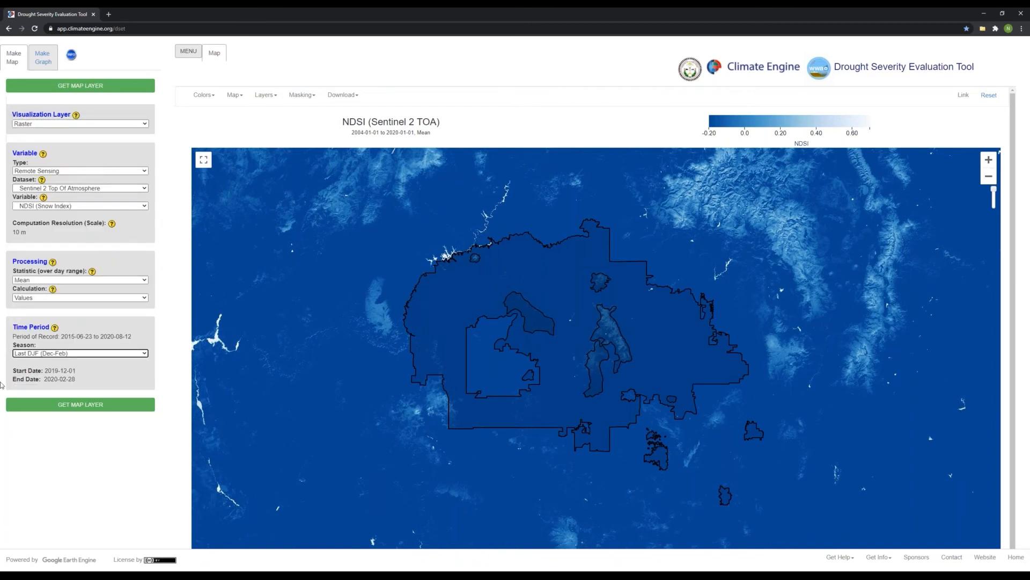
pyautogui.click(64, 407)
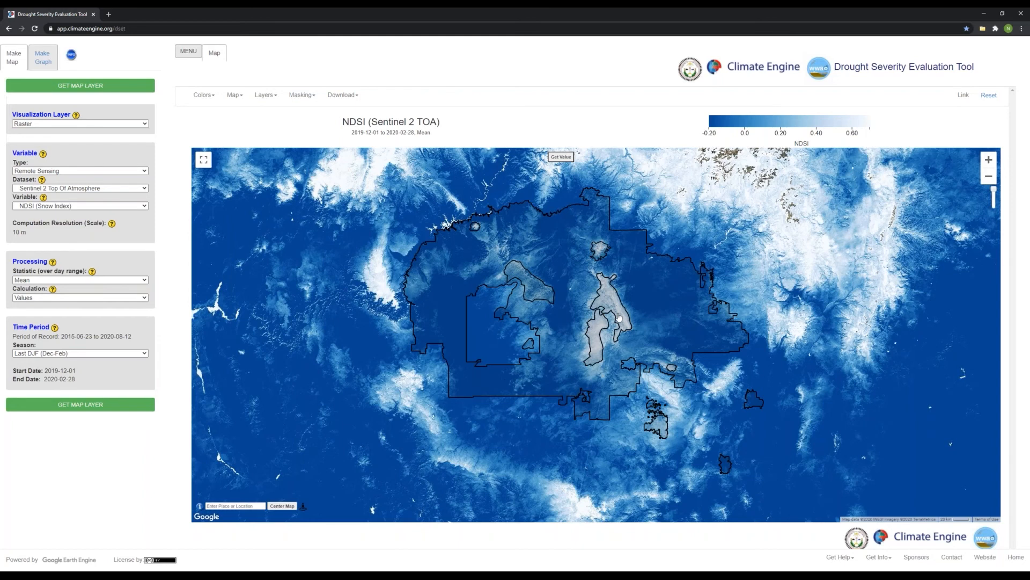
# Switch from map making to the graph-making settings for a time series.
pyautogui.moveTo(620, 373); pyautogui.dragTo(615, 376)
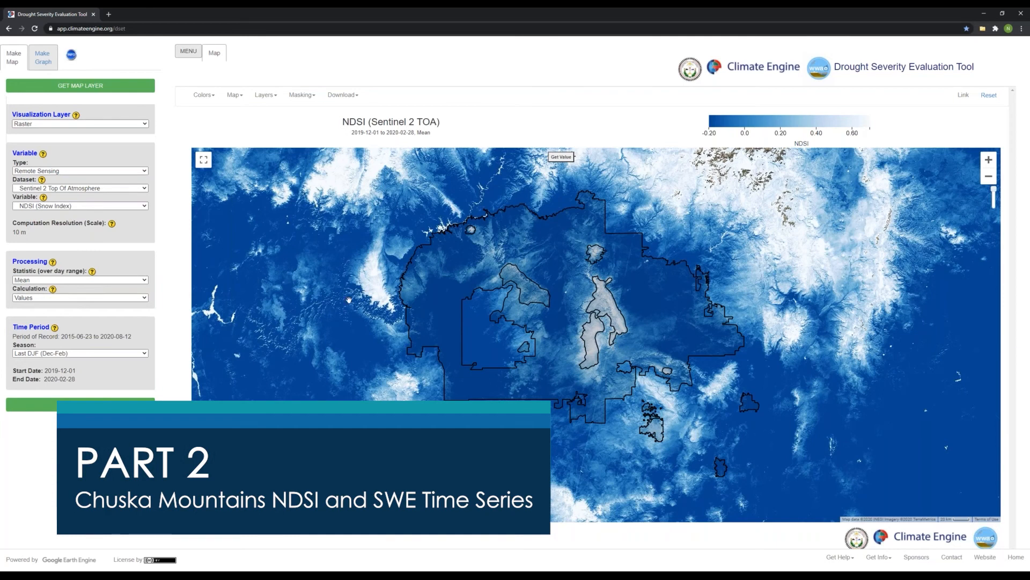
pyautogui.moveTo(545, 370); pyautogui.dragTo(543, 373)
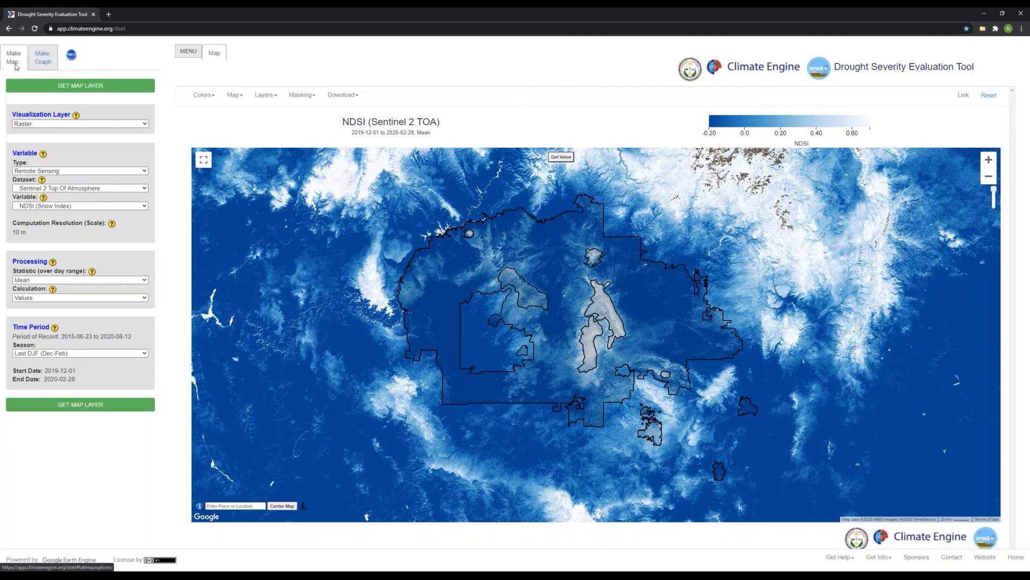
pyautogui.click(47, 60)
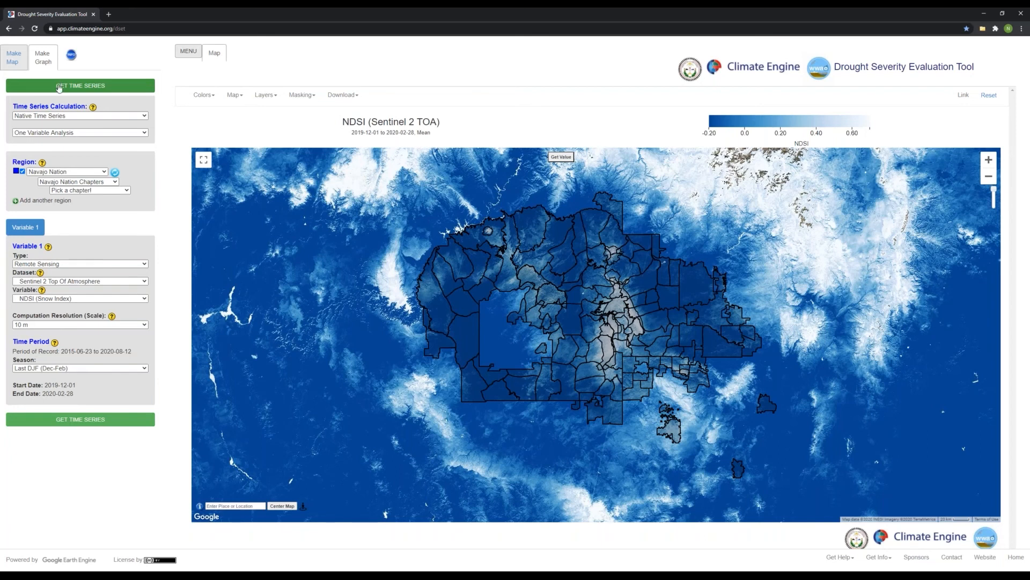
# Read the help text on the time series calculation types and the number of variables.
pyautogui.click(94, 107)
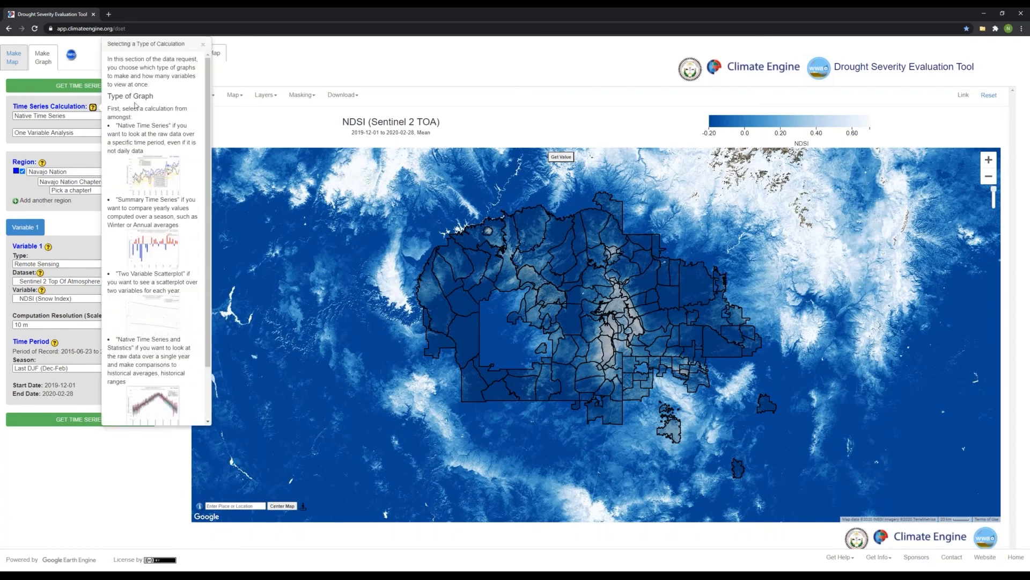
pyautogui.scroll(-2, 189, 287)
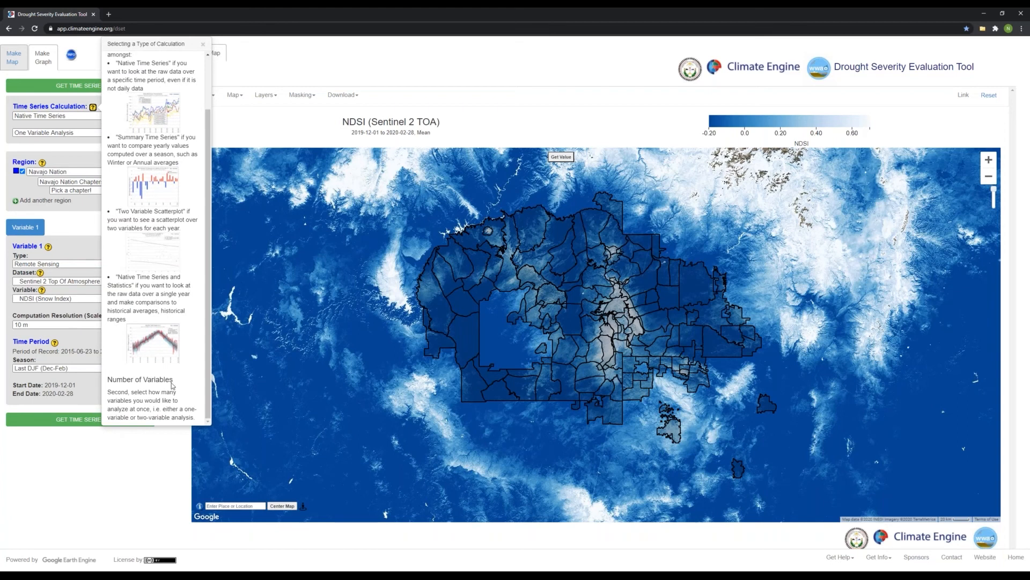
pyautogui.scroll(2, 152, 177)
pyautogui.scroll(2, 152, 177)
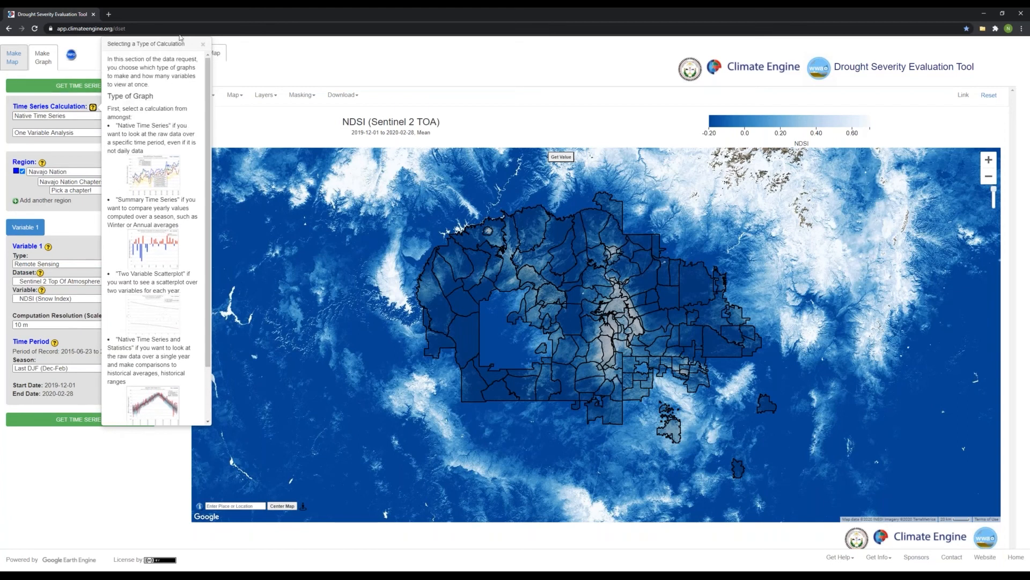
pyautogui.click(202, 44)
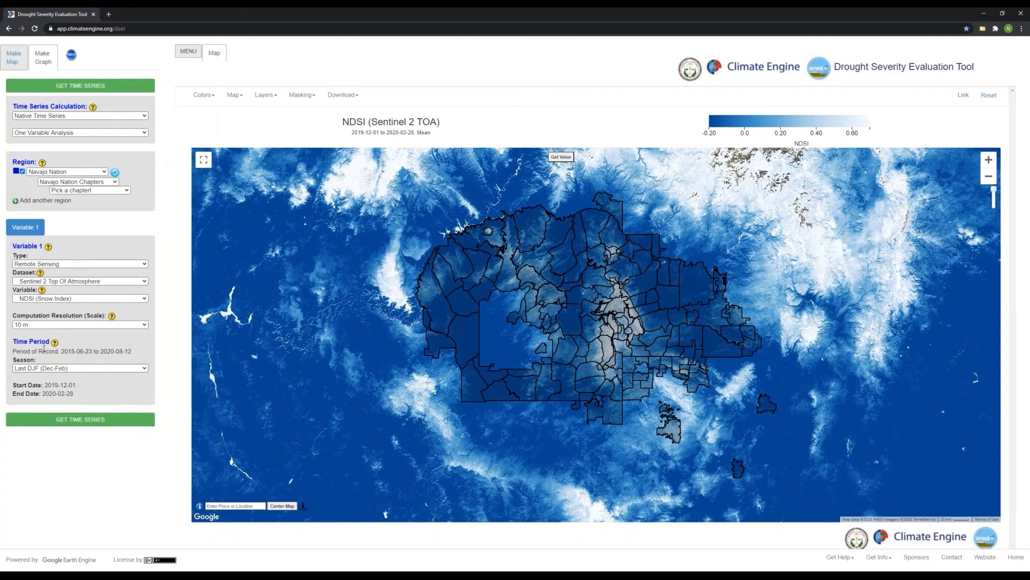
# Switch to Two Variable Analysis and set the region to Chuska from the Navajo Nation Mountain Ranges.
pyautogui.click(83, 137)
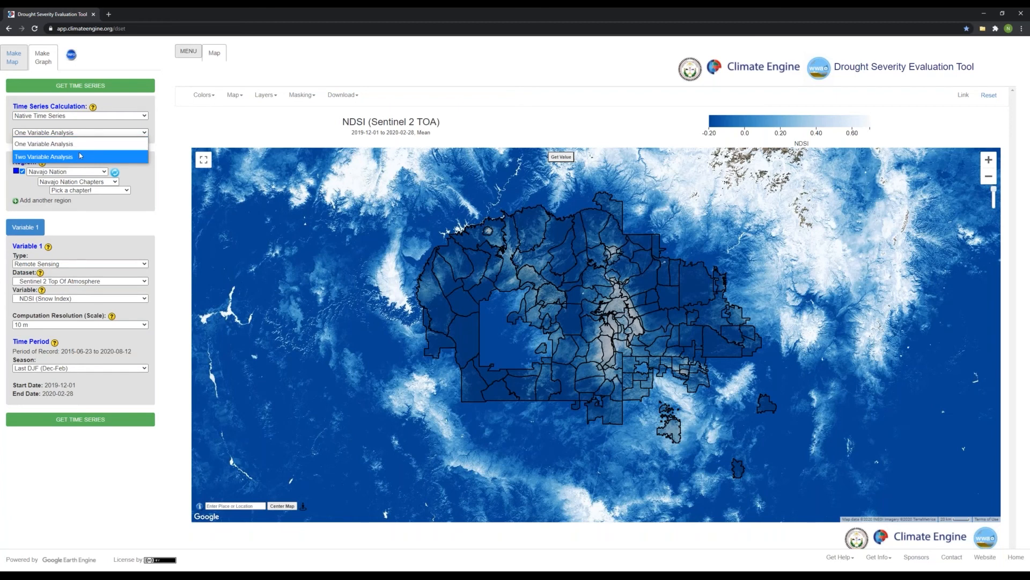
pyautogui.click(81, 156)
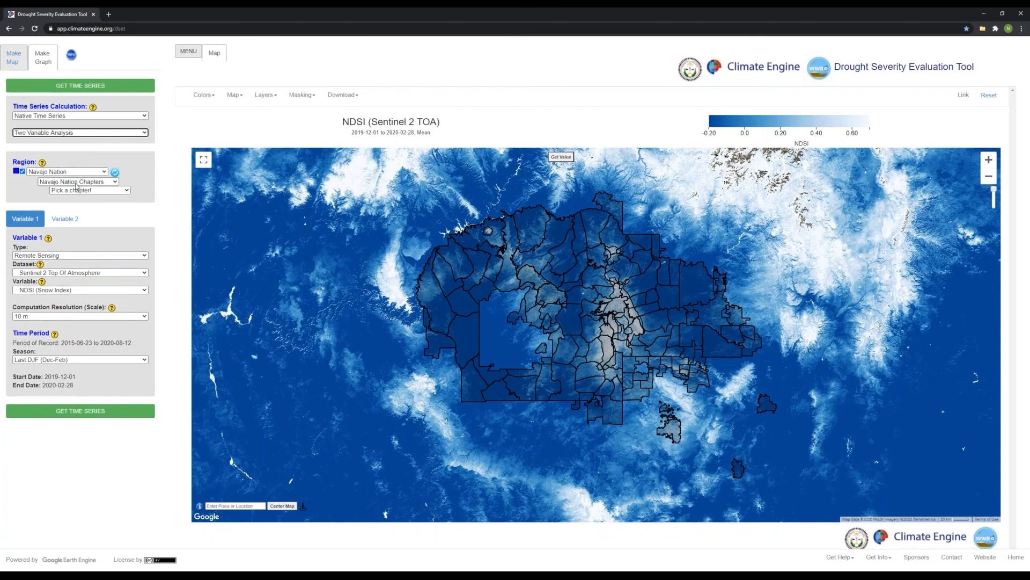
pyautogui.click(103, 182)
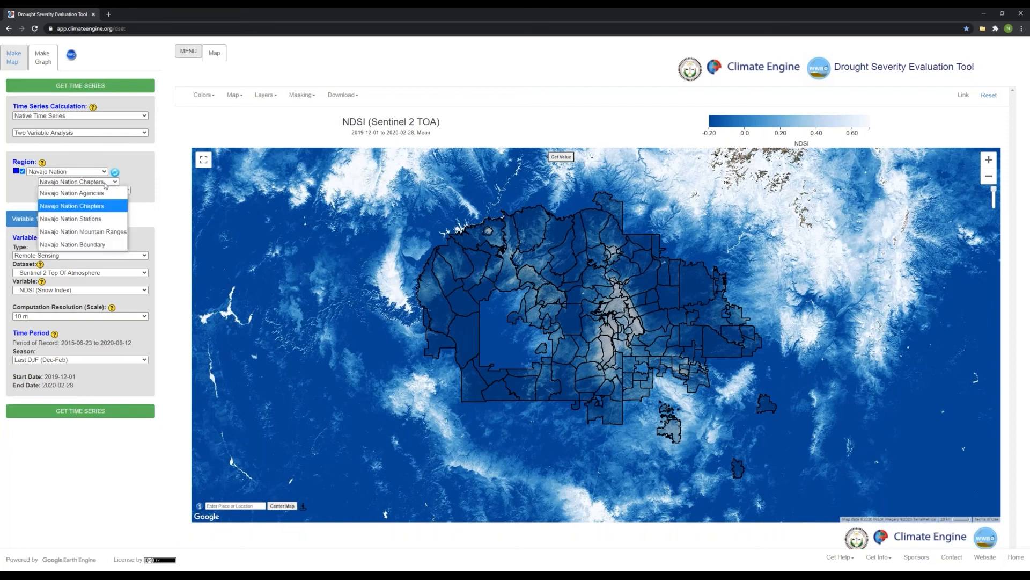
pyautogui.click(113, 232)
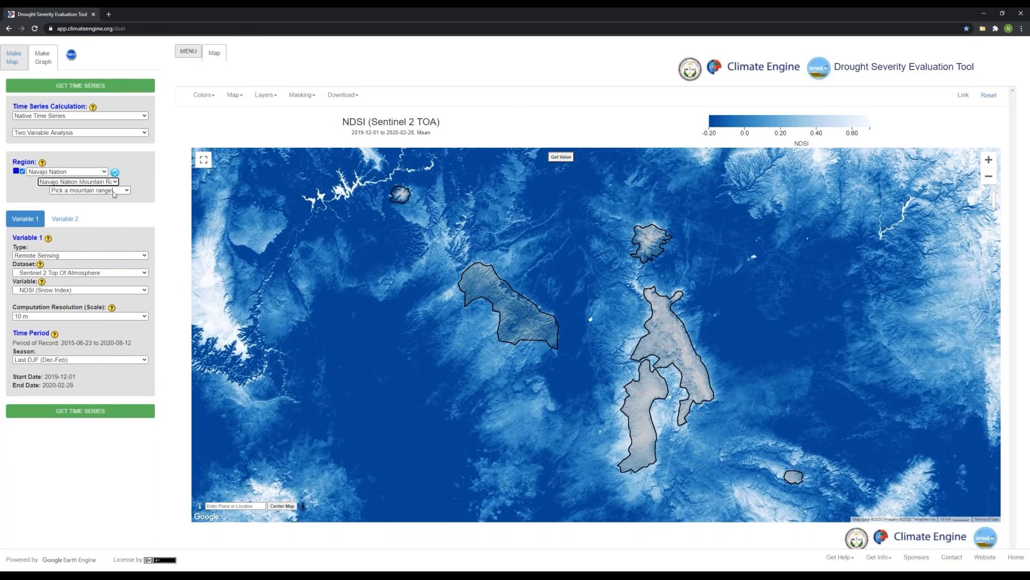
pyautogui.click(113, 191)
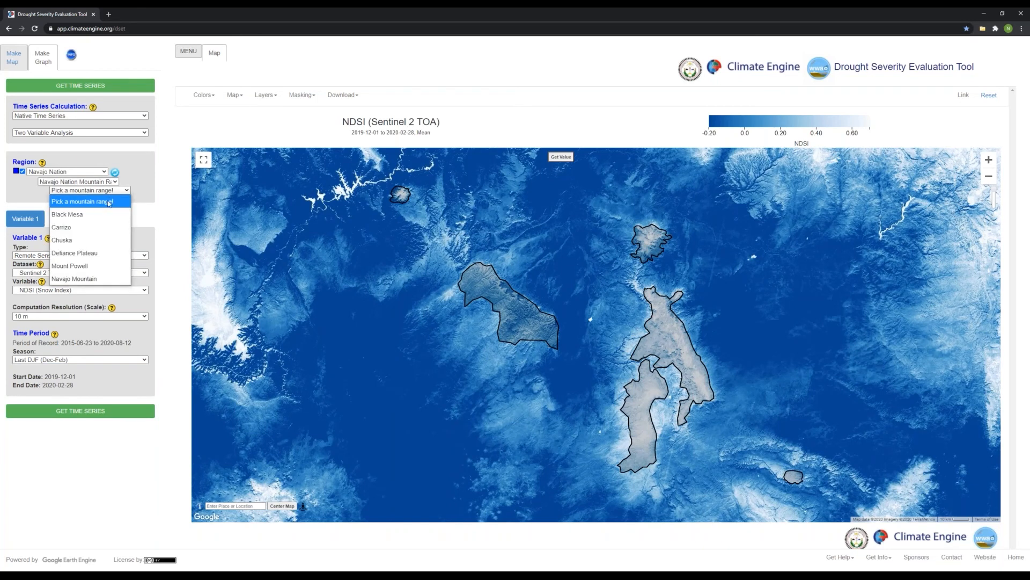
pyautogui.click(95, 241)
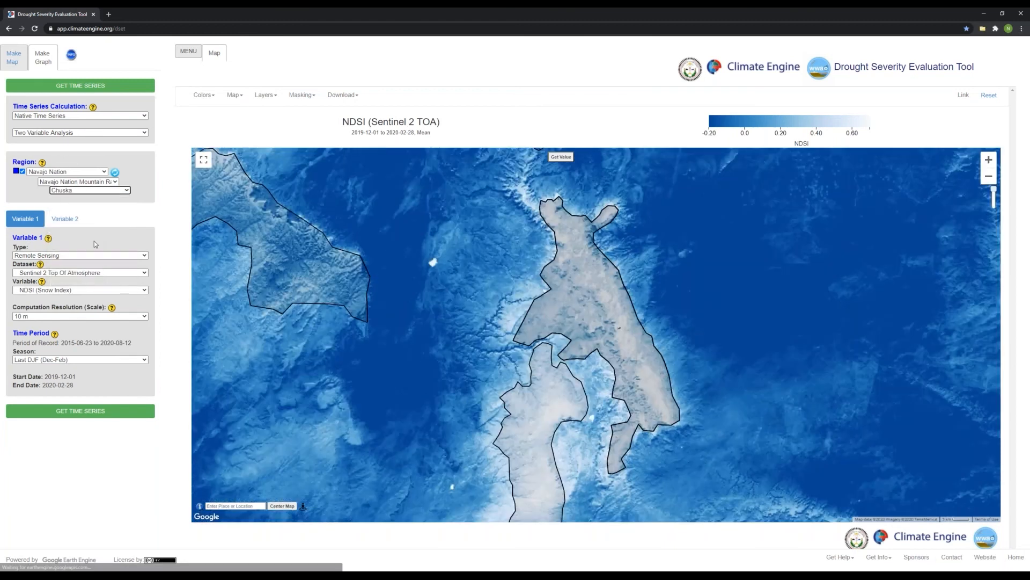
pyautogui.click(58, 198)
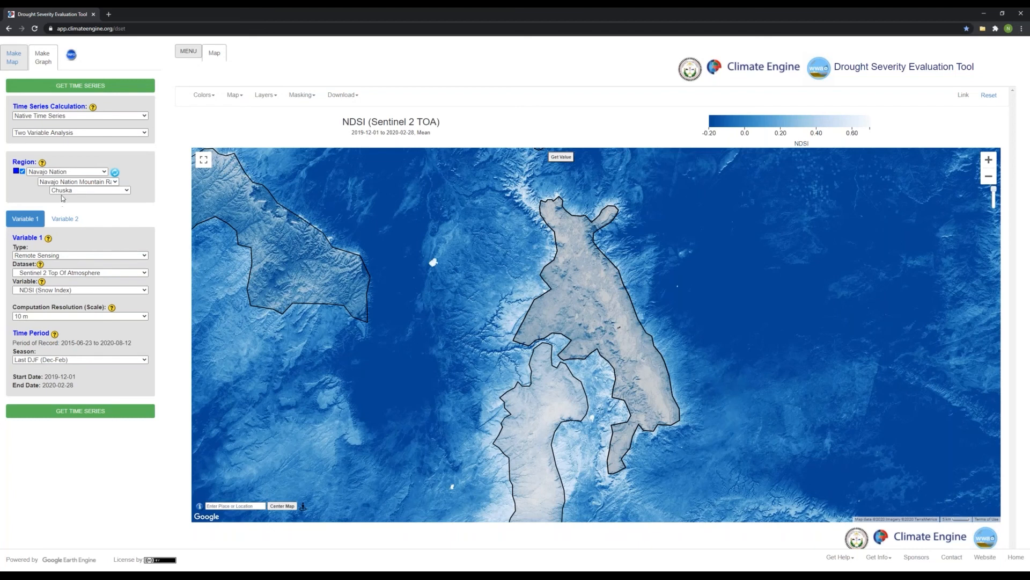
# Set Variable 2 to the Climate/Hydrology dataset SNODAS - Daily with the Last DJF (Dec-Feb) season.
pyautogui.click(61, 219)
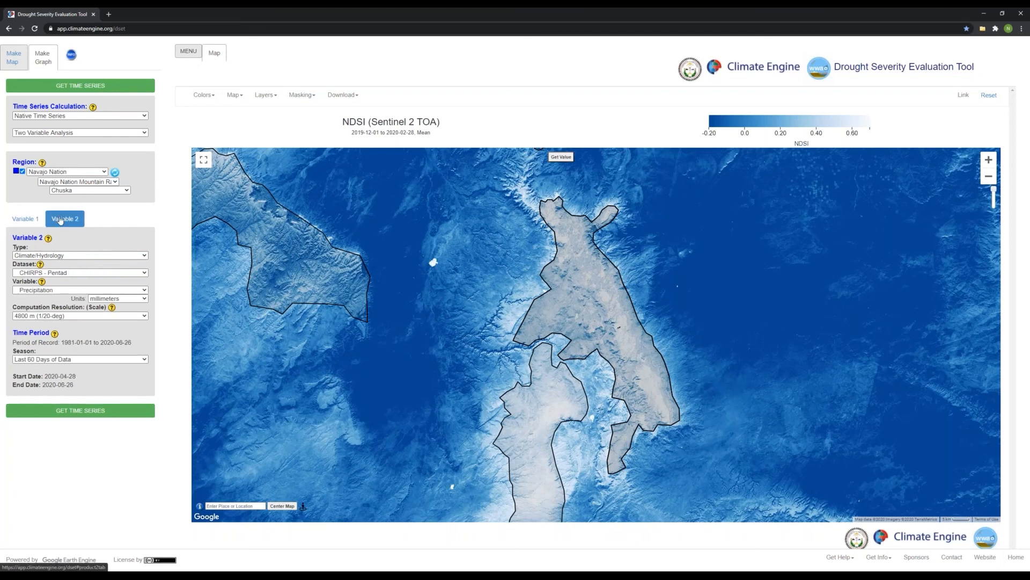
pyautogui.click(75, 256)
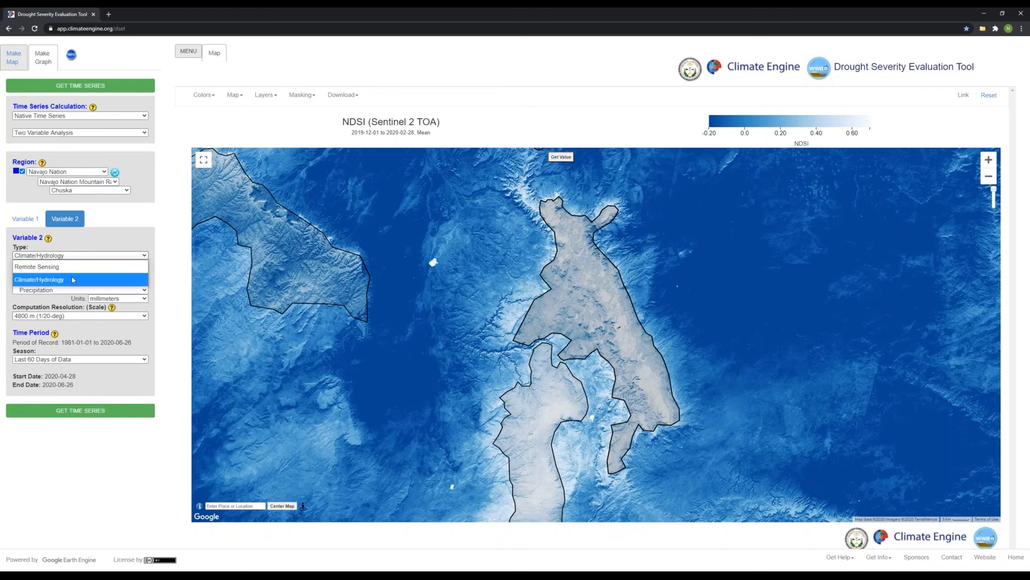
pyautogui.click(72, 280)
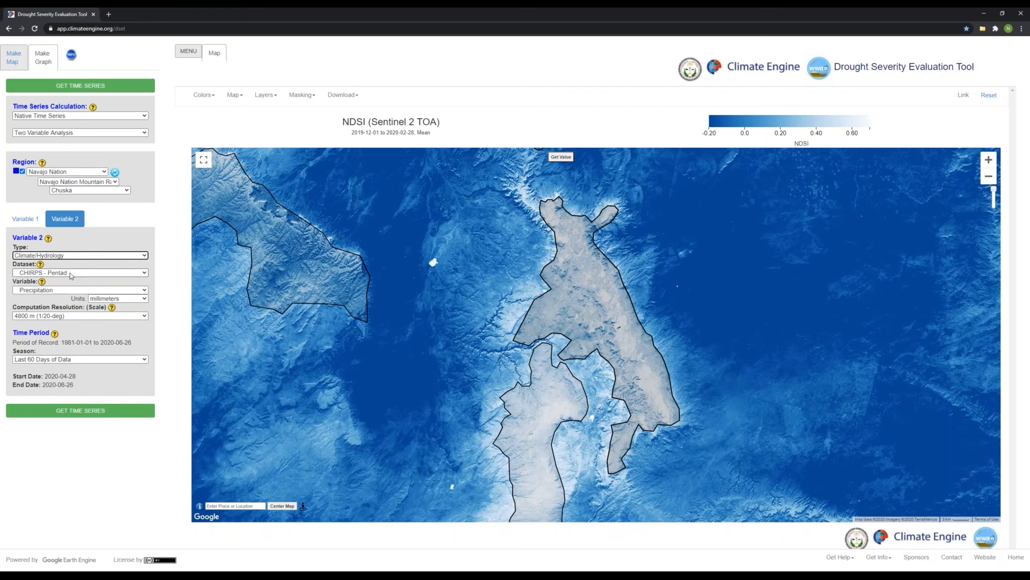
pyautogui.click(70, 273)
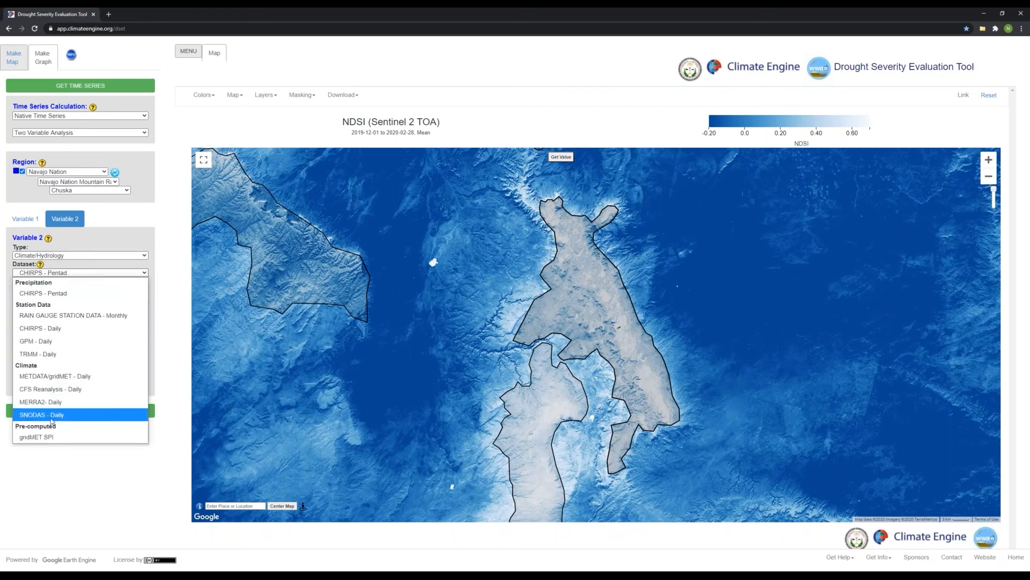
pyautogui.click(82, 415)
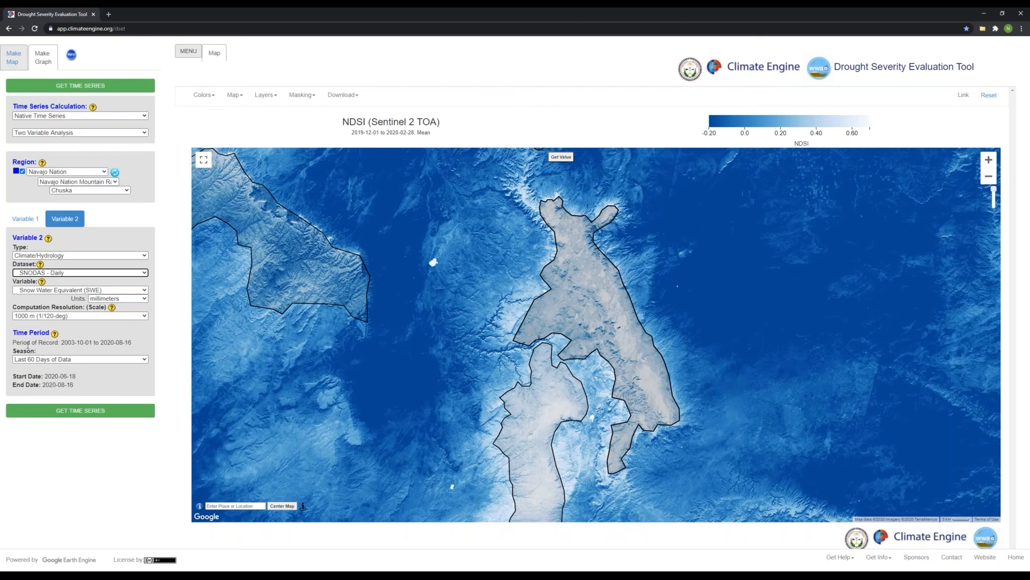
pyautogui.click(24, 360)
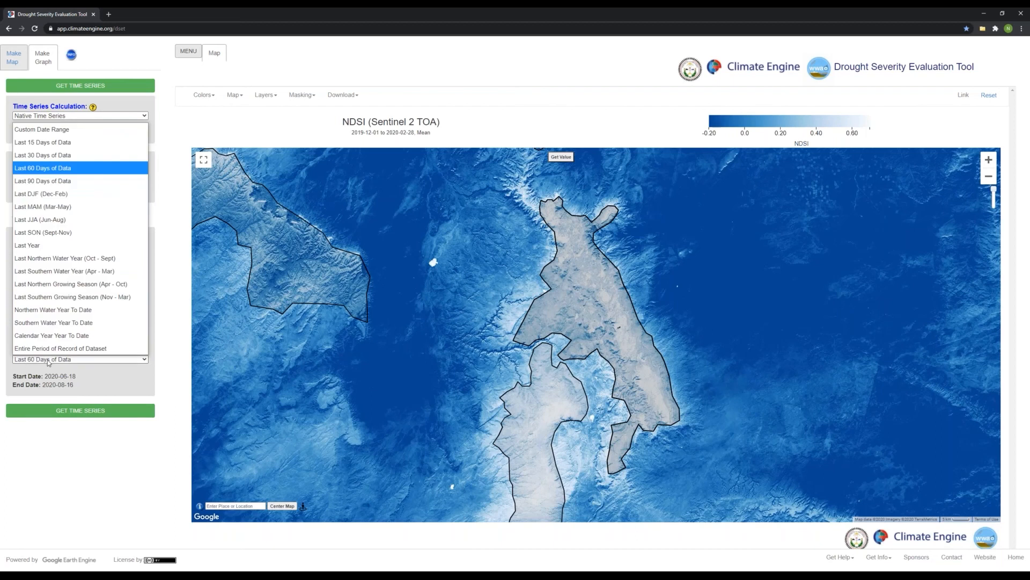
pyautogui.click(86, 194)
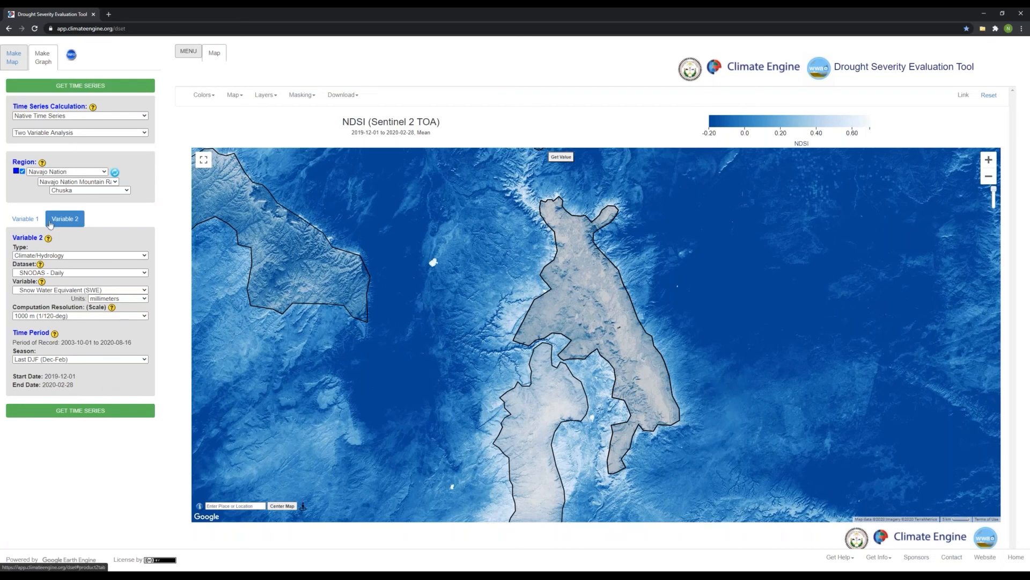
# Check the settings of both variables against each other and generate the two-variable time series.
pyautogui.click(24, 221)
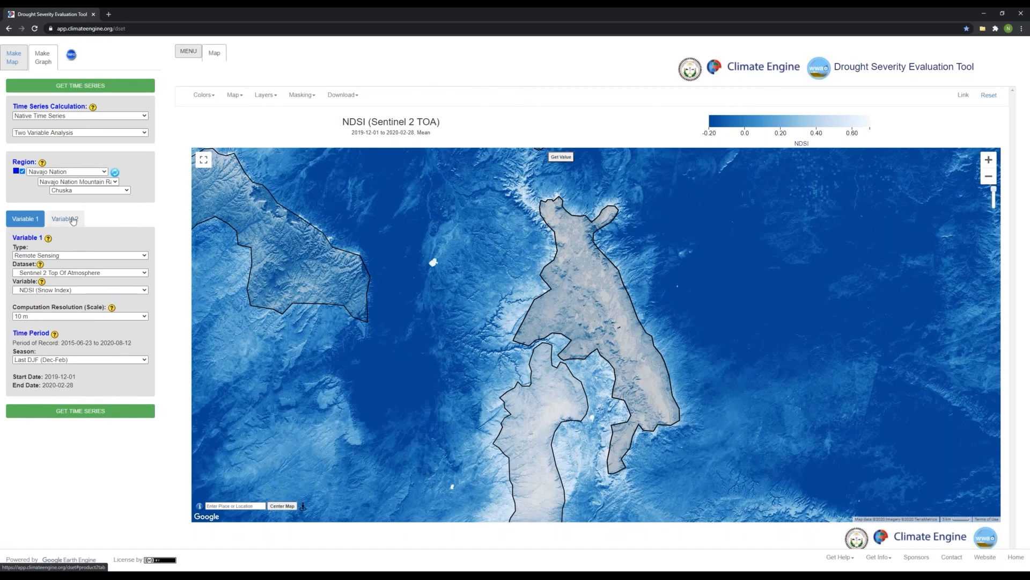
pyautogui.click(73, 221)
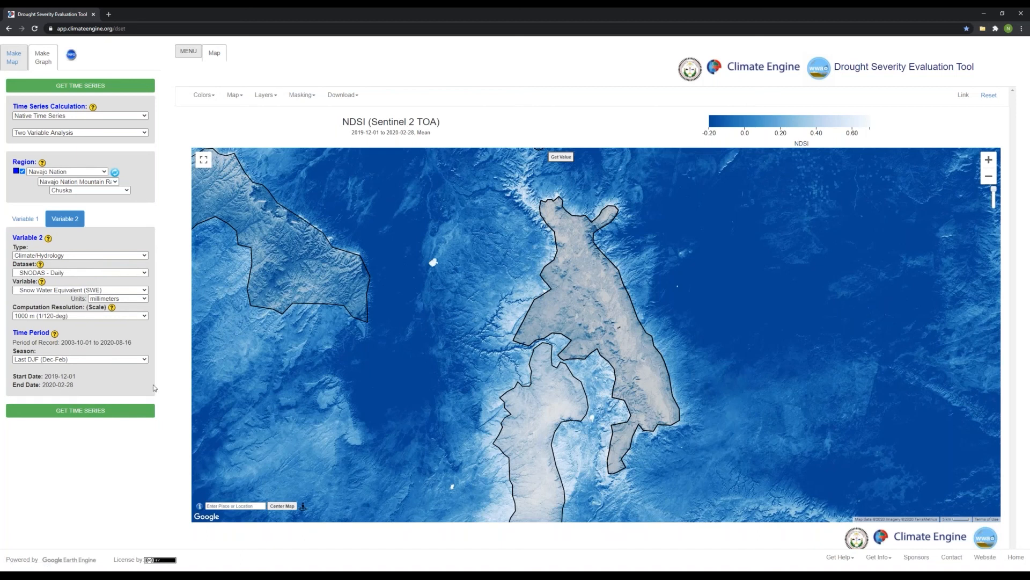
pyautogui.click(152, 411)
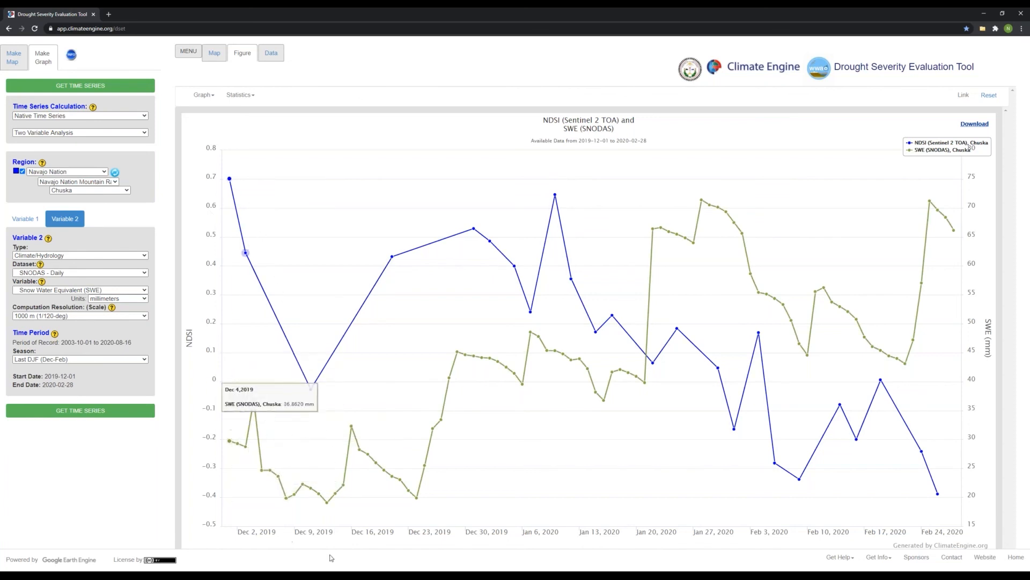
# Zoom the graph in on the first half of December 2019, then reset it to the full period.
pyautogui.moveTo(356, 515); pyautogui.dragTo(217, 162)
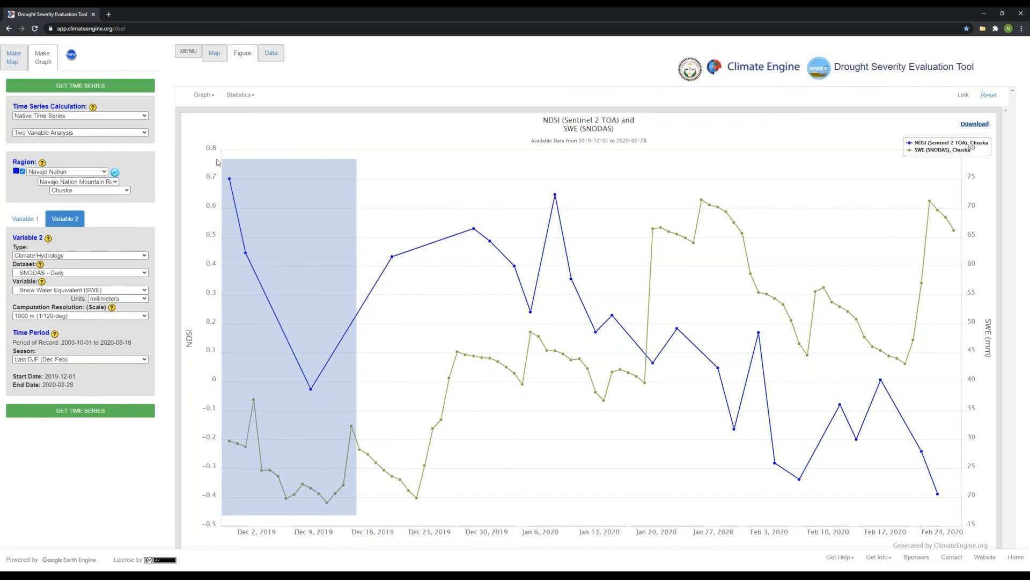
pyautogui.moveTo(218, 162); pyautogui.dragTo(351, 518)
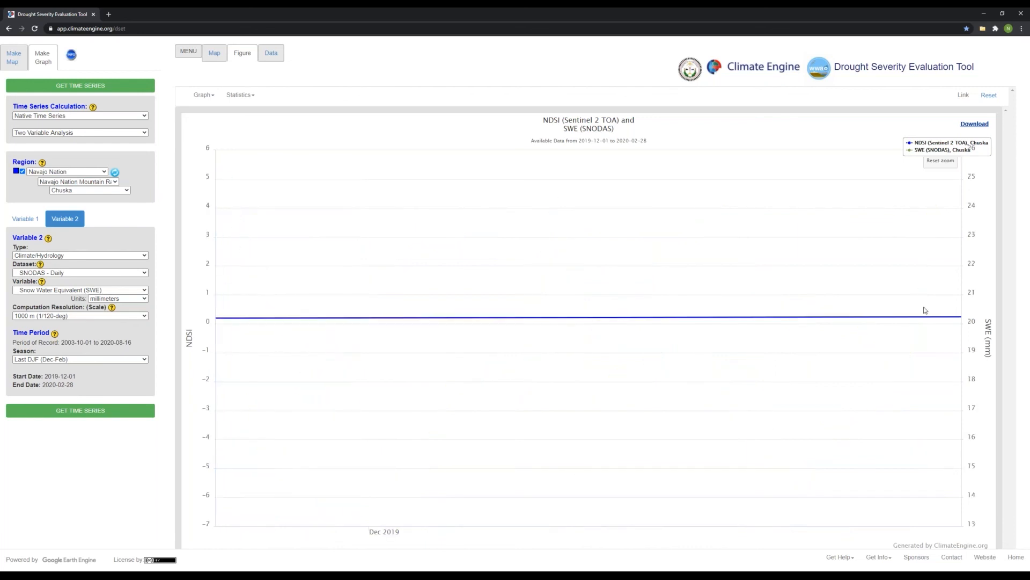
pyautogui.click(940, 160)
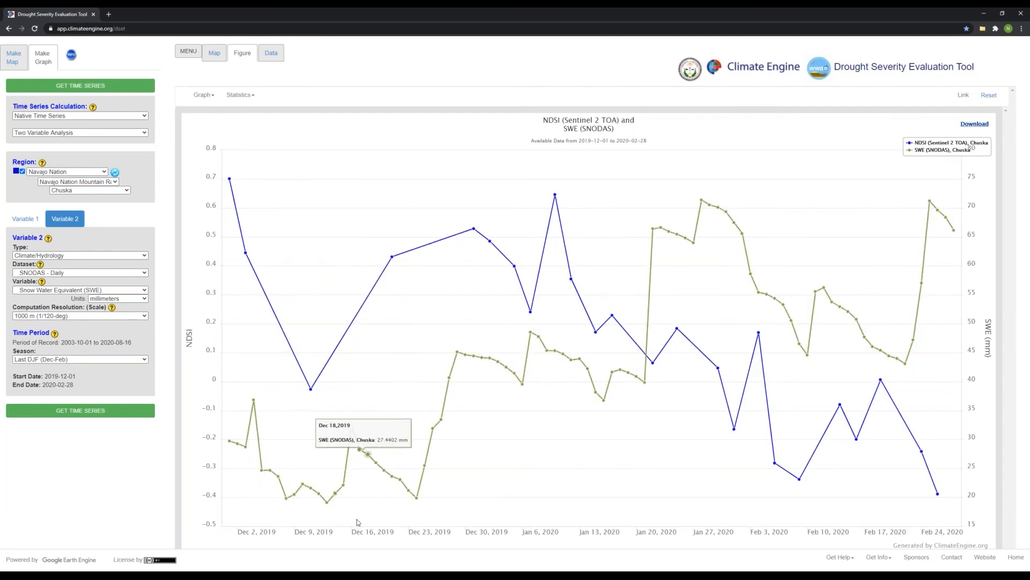
pyautogui.moveTo(356, 521); pyautogui.dragTo(226, 151)
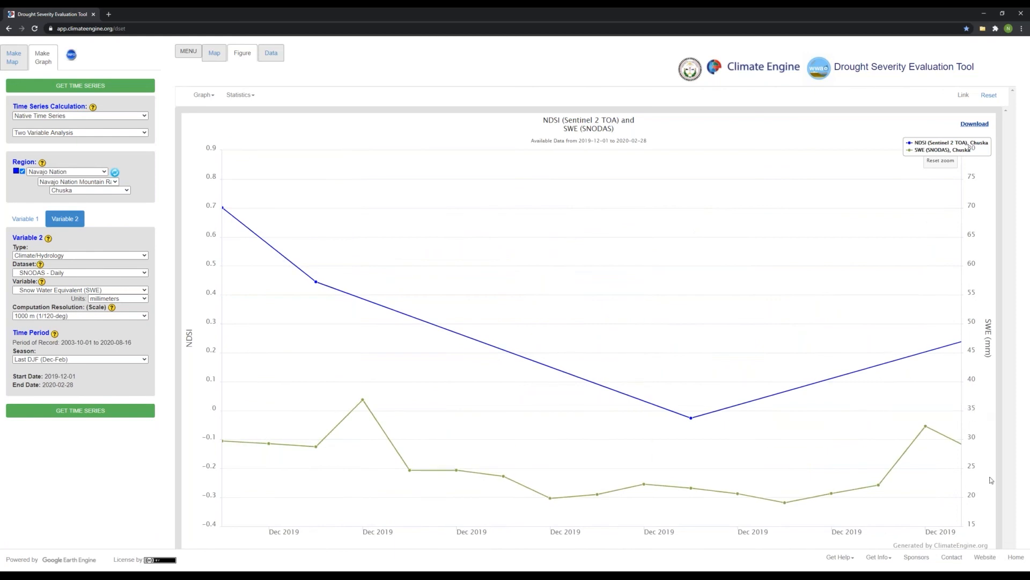
pyautogui.click(941, 161)
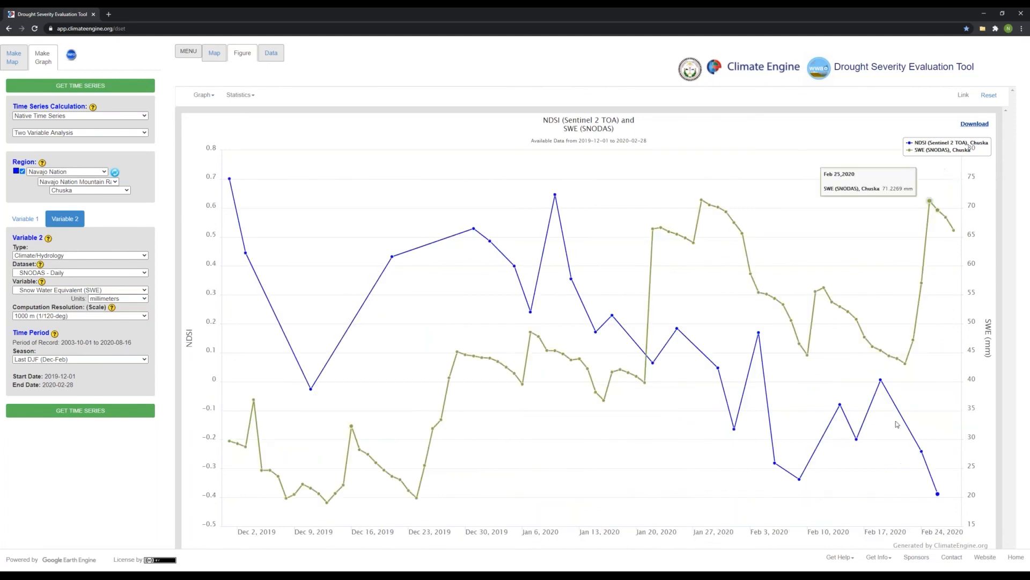